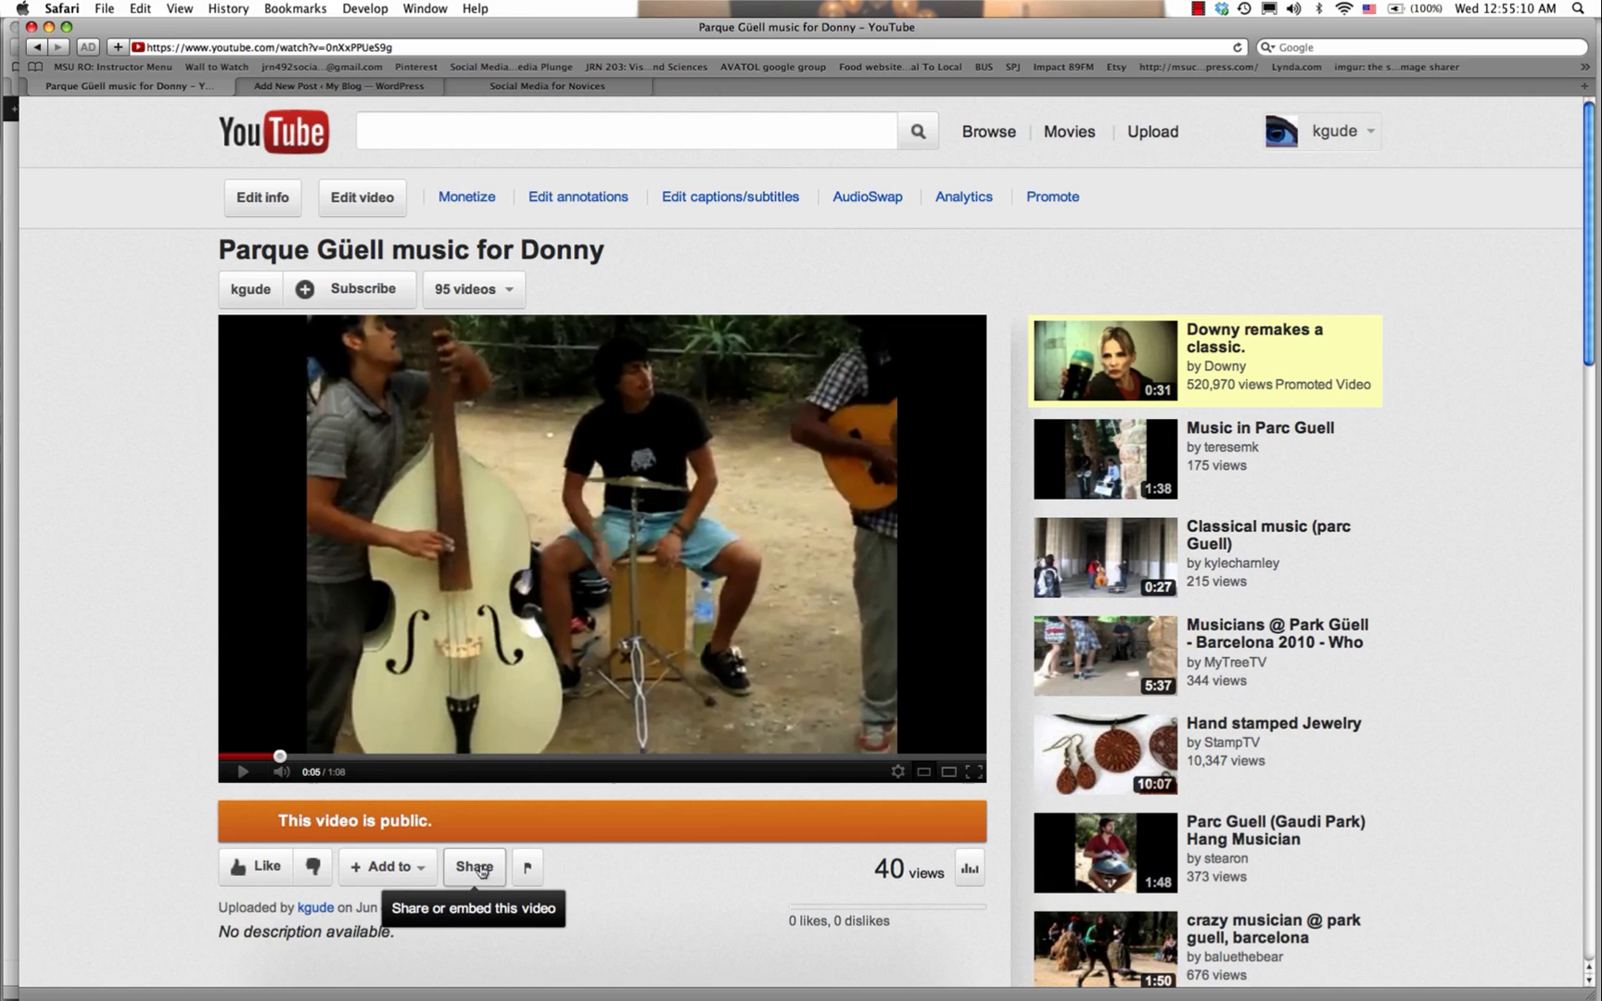
Open the video's share panel and reveal its iframe embed code.
left_click(481, 870)
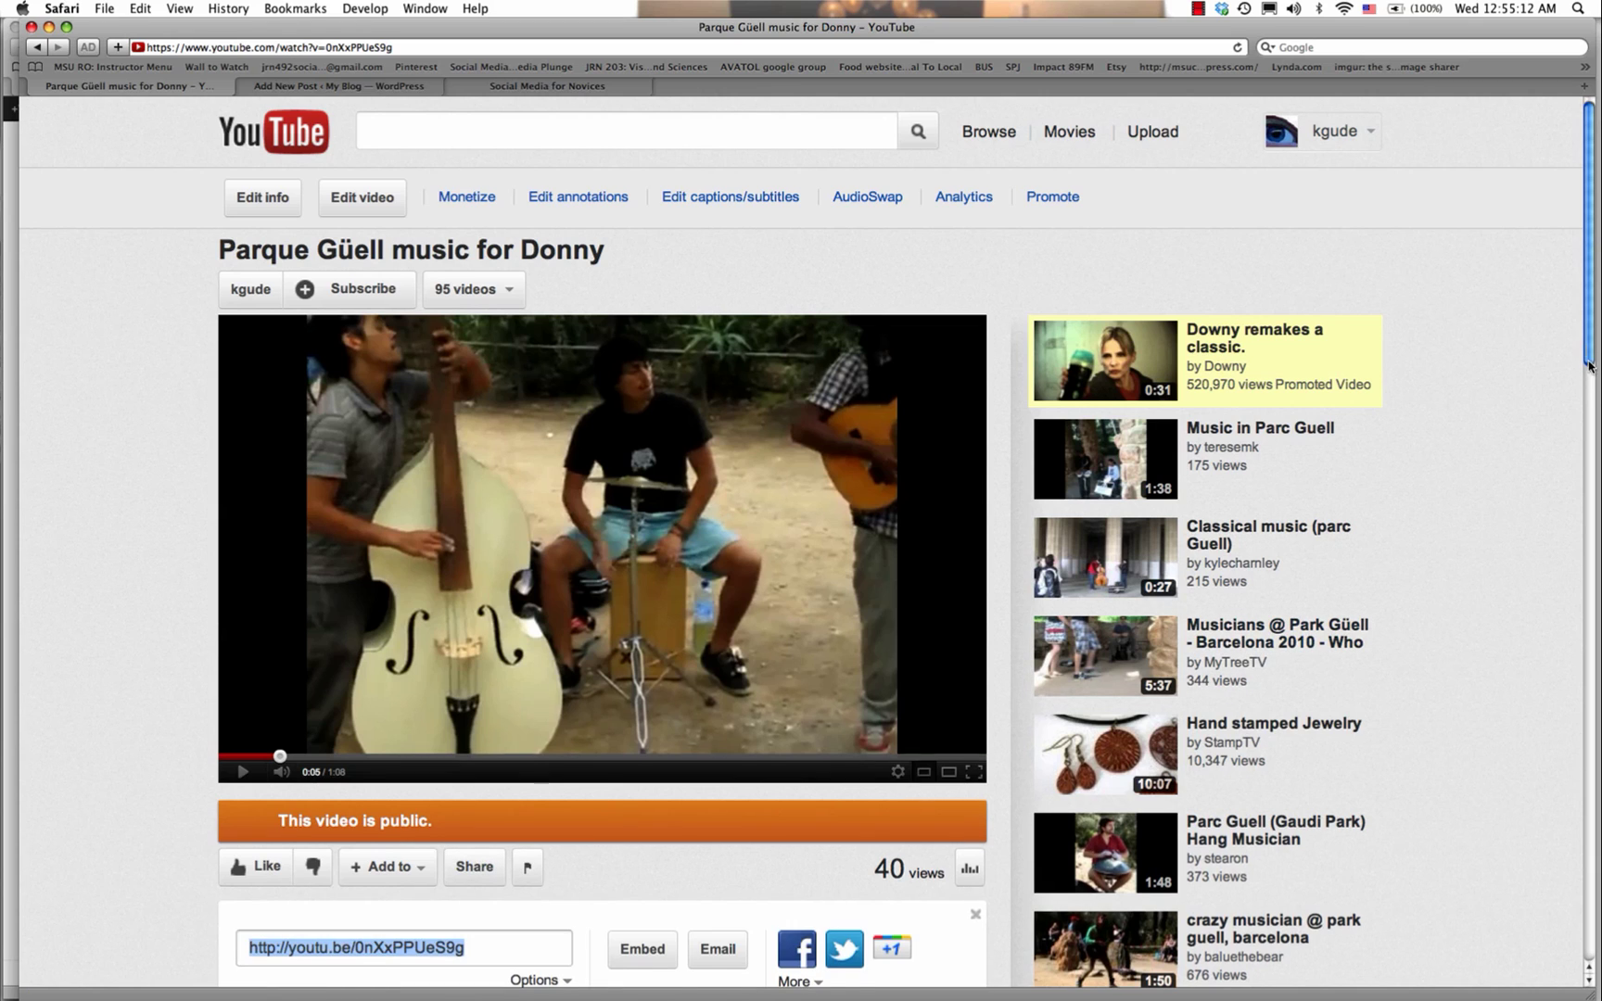
scroll(1588, 366, "down", 5)
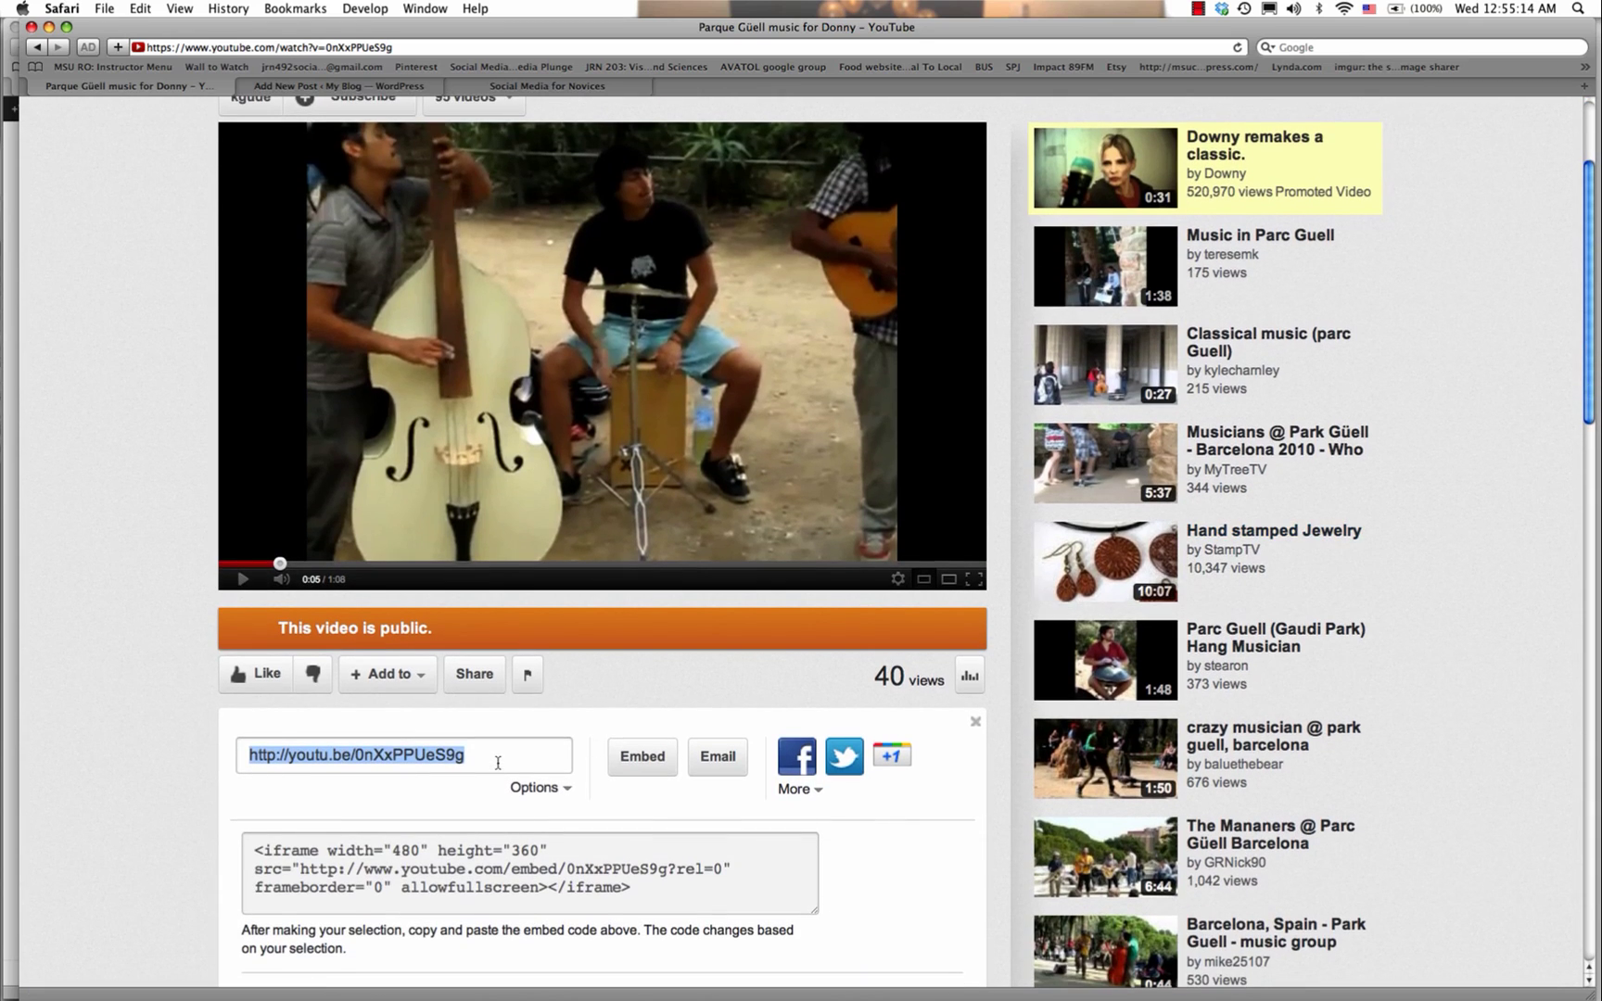
left_click(631, 753)
left_click(640, 756)
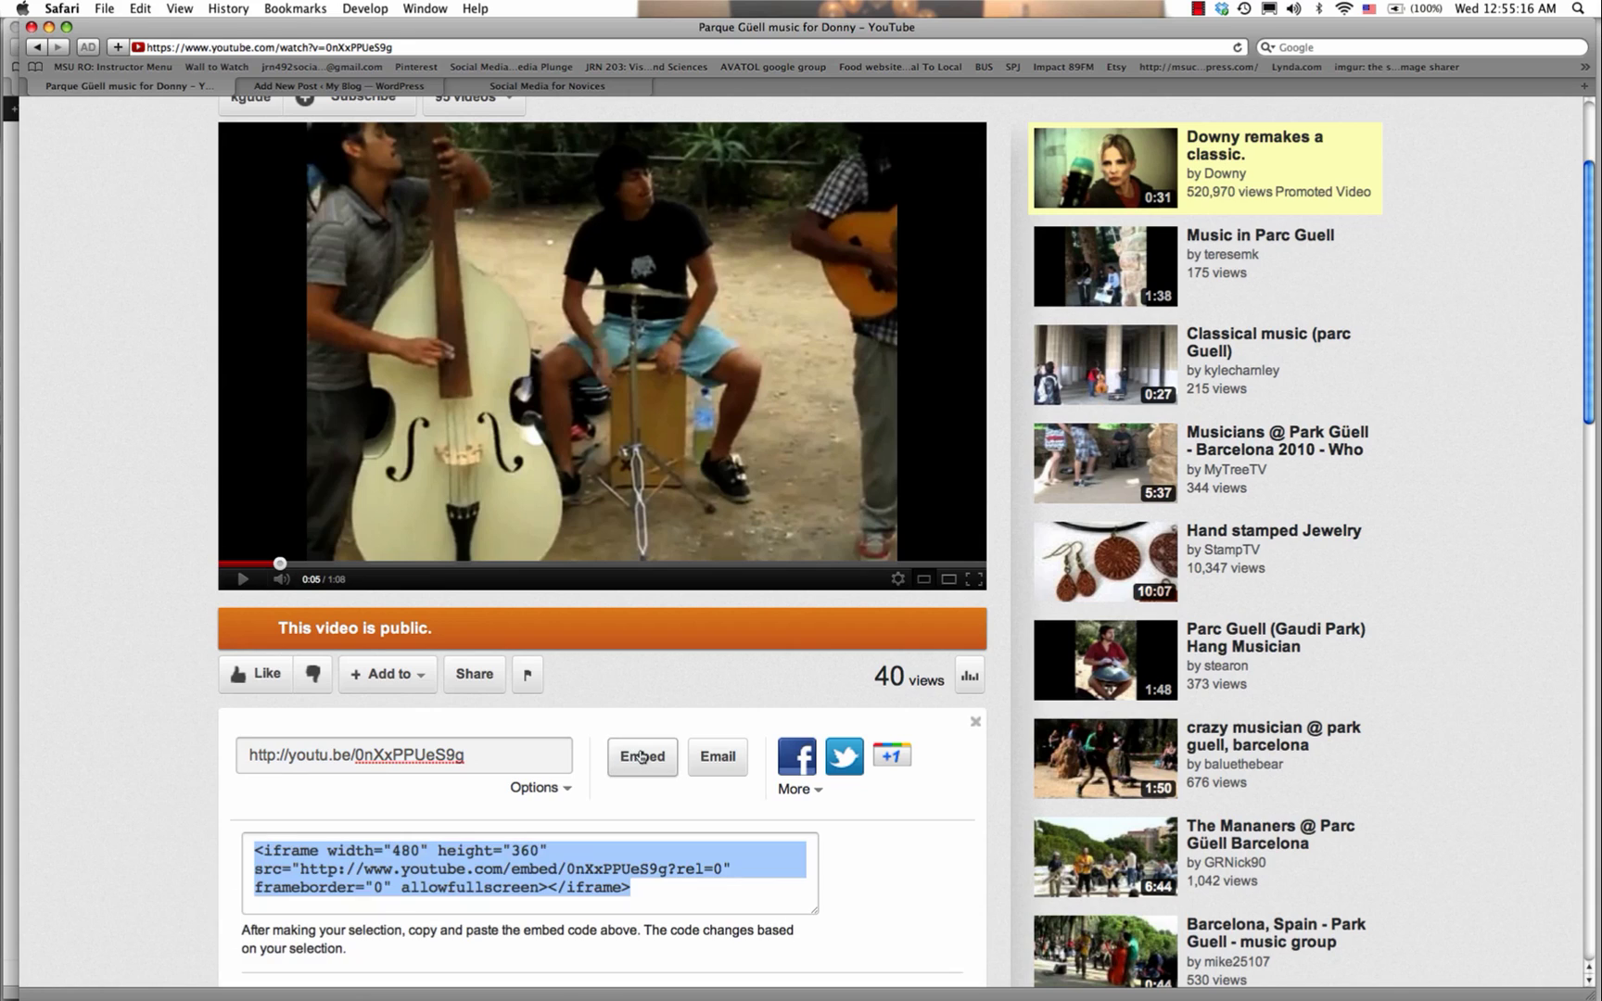
left_click(527, 826)
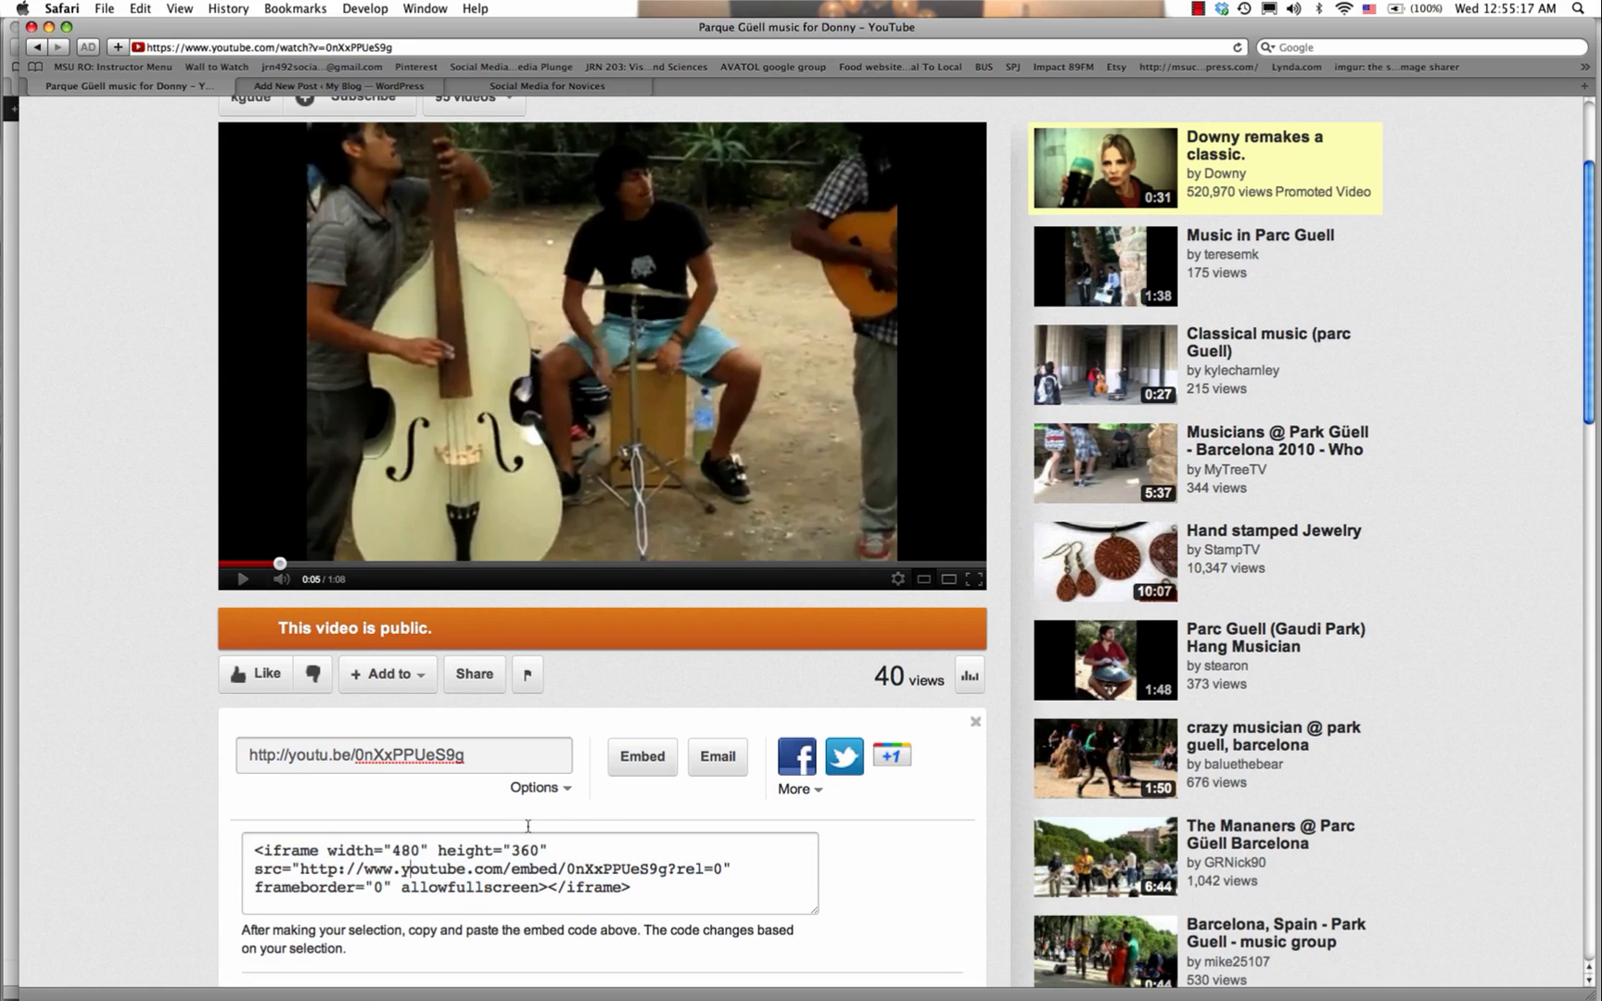
left_click(275, 855)
left_click(664, 888)
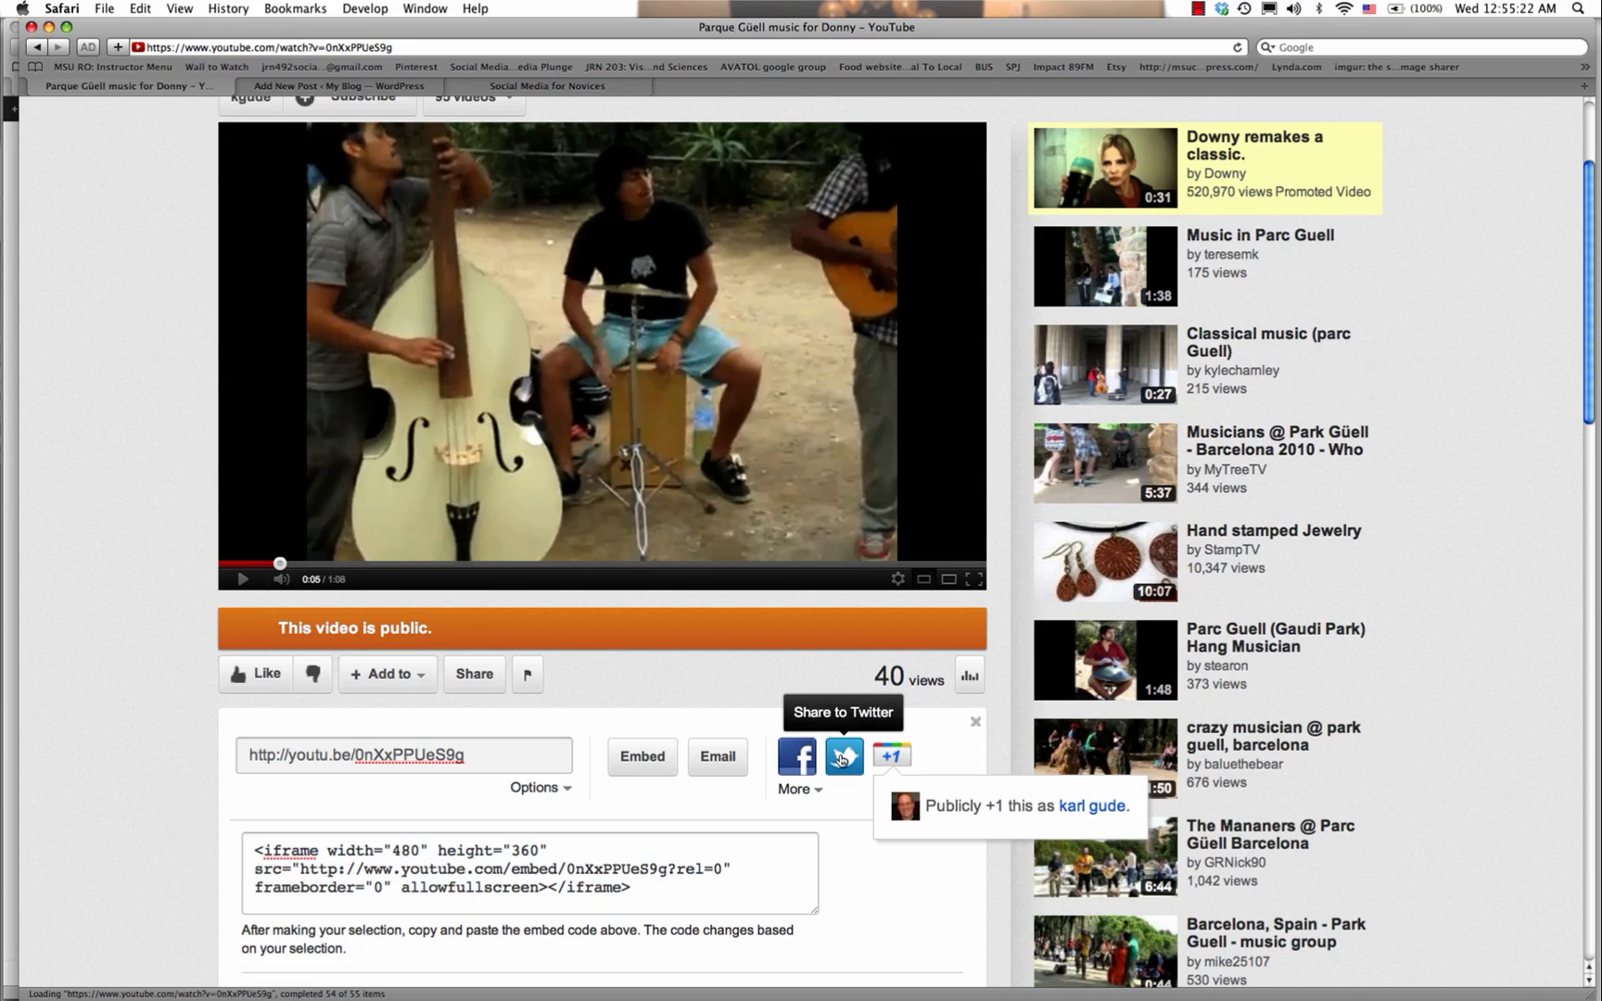
Select the short youtu.be link, then the embed code, and clear the selection.
left_click(502, 753)
triple_click(503, 754)
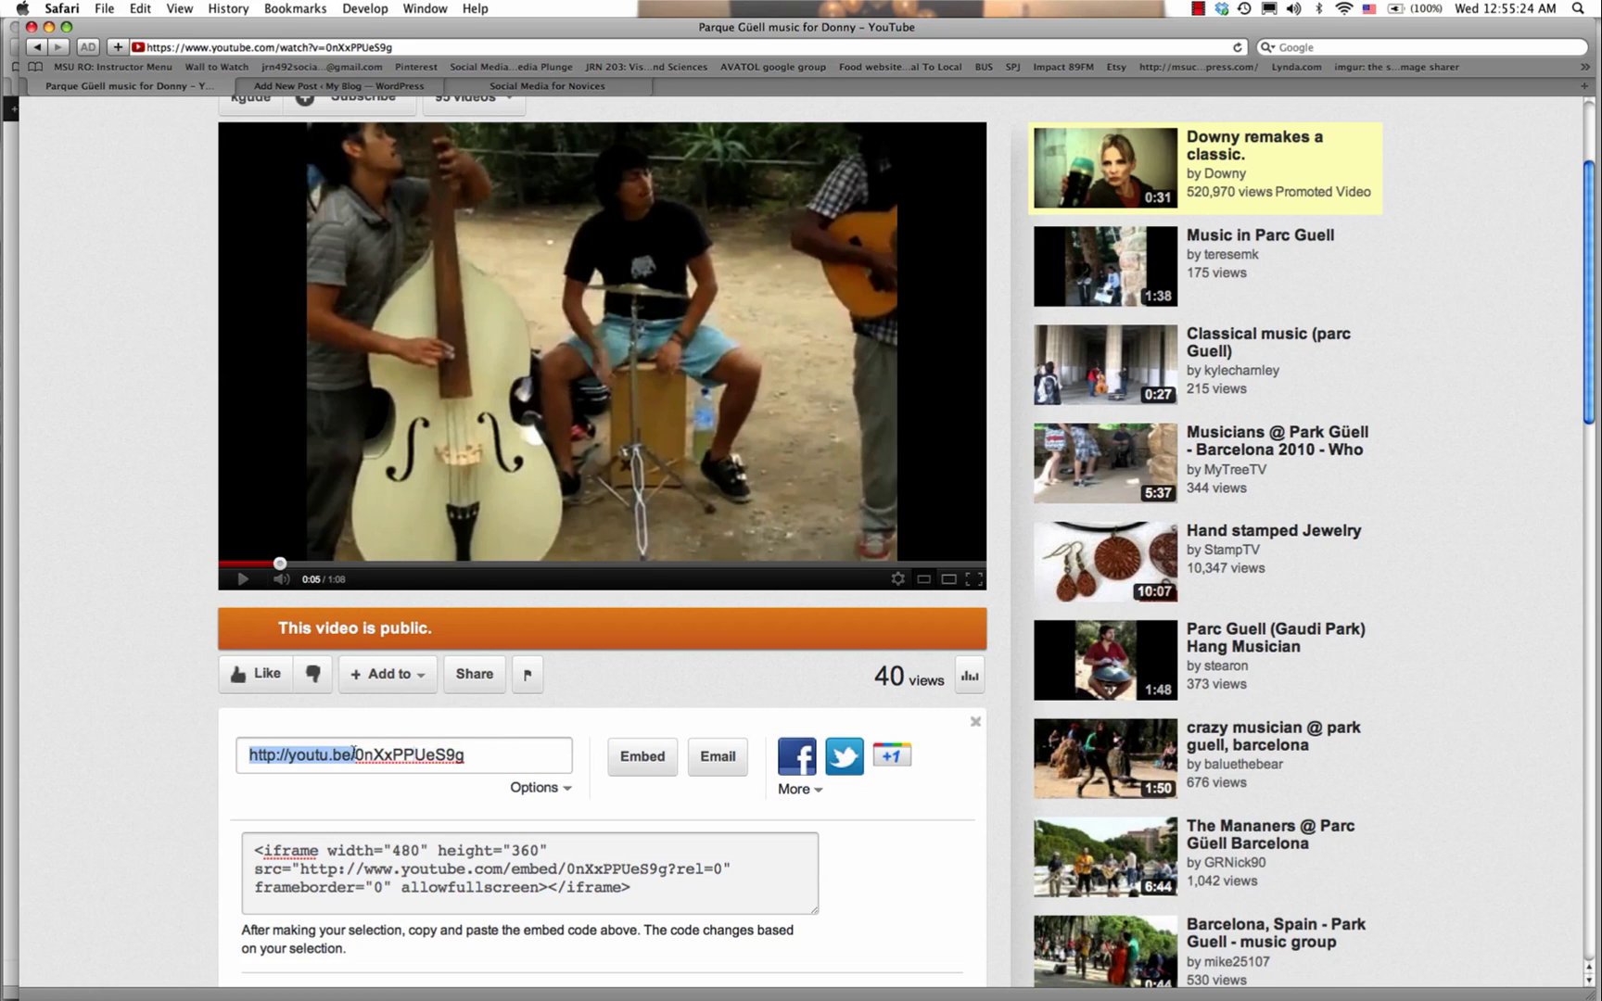
left_click(578, 753)
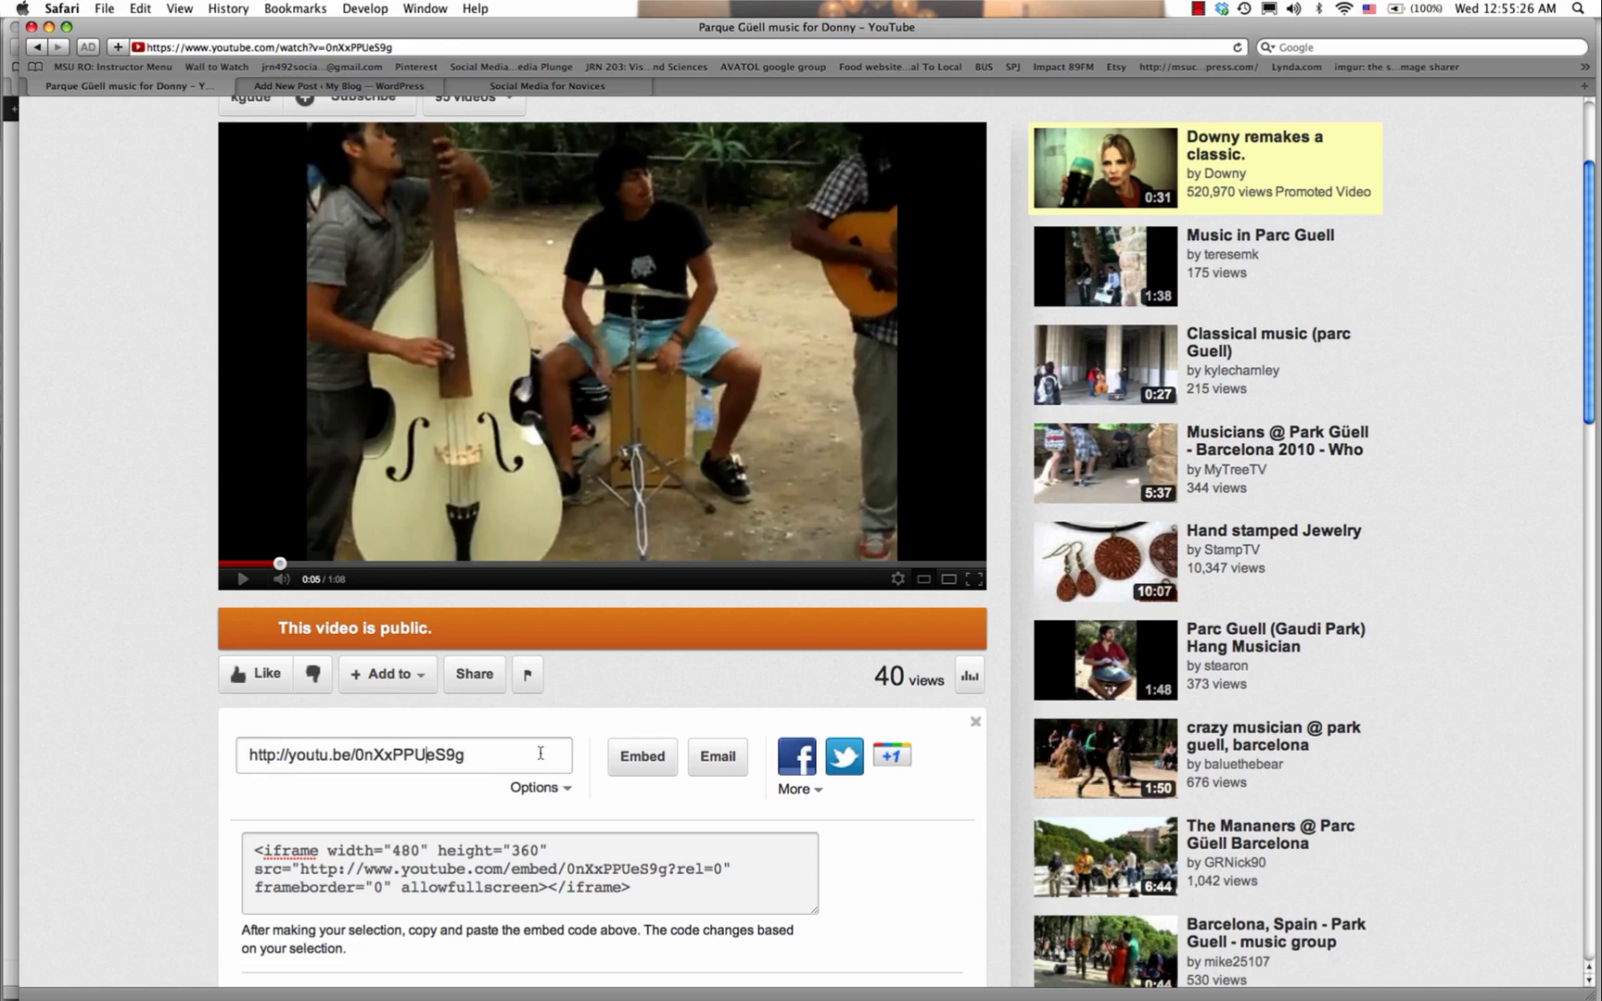
left_click(618, 891)
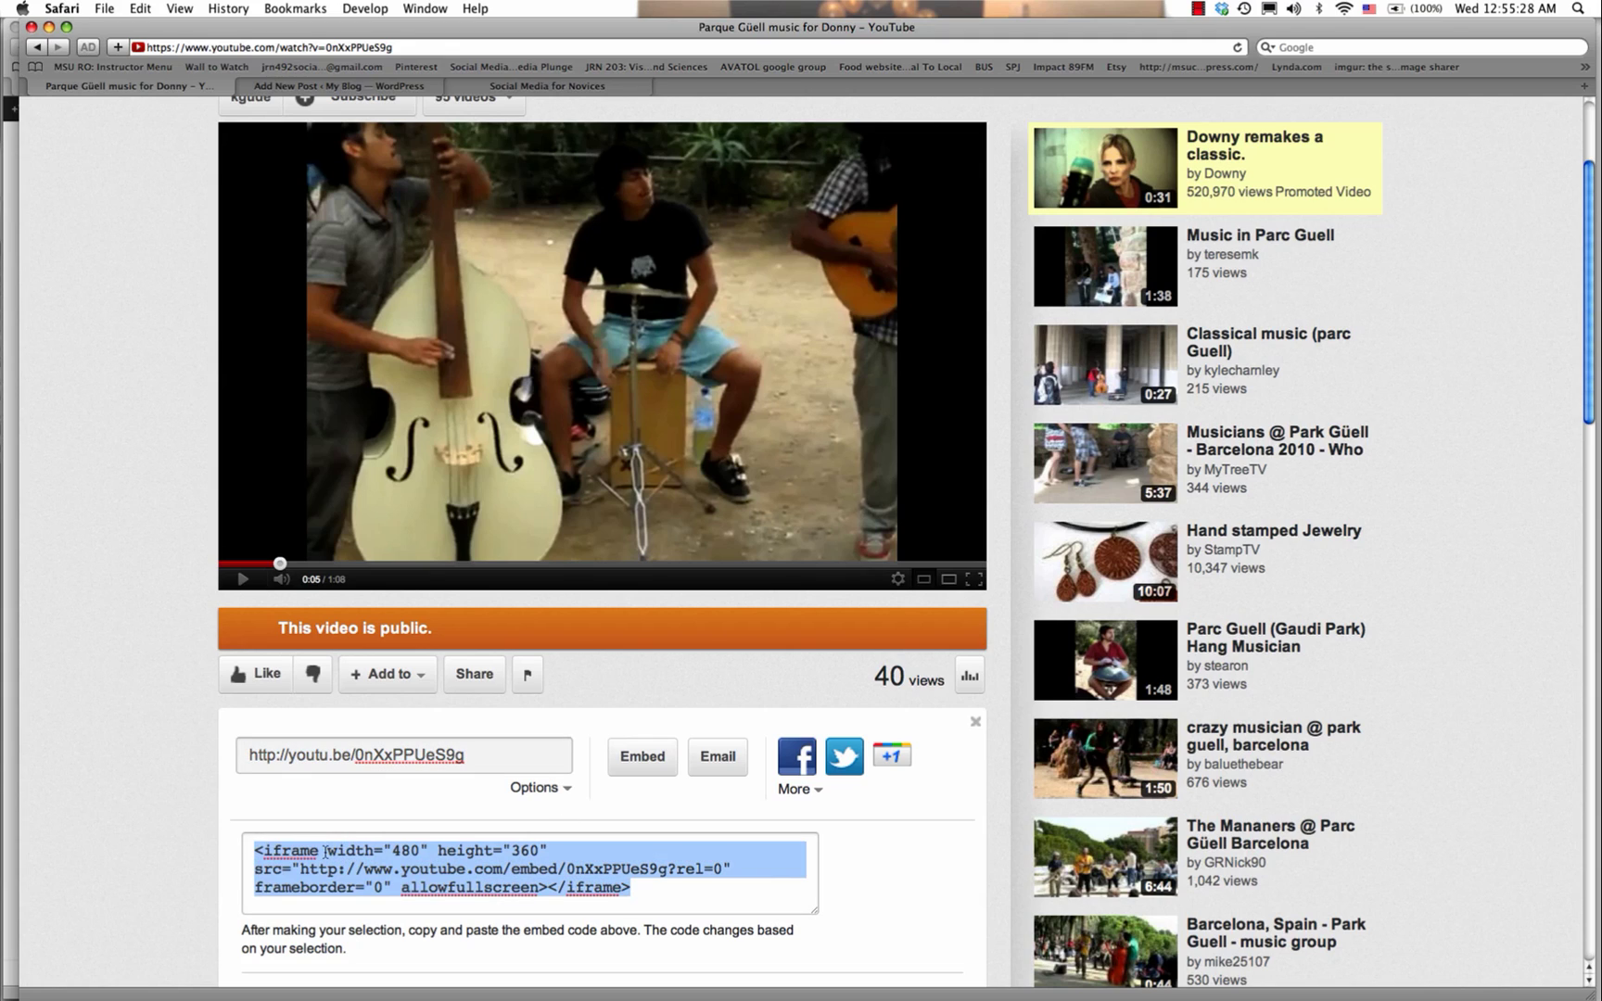
left_click(358, 861)
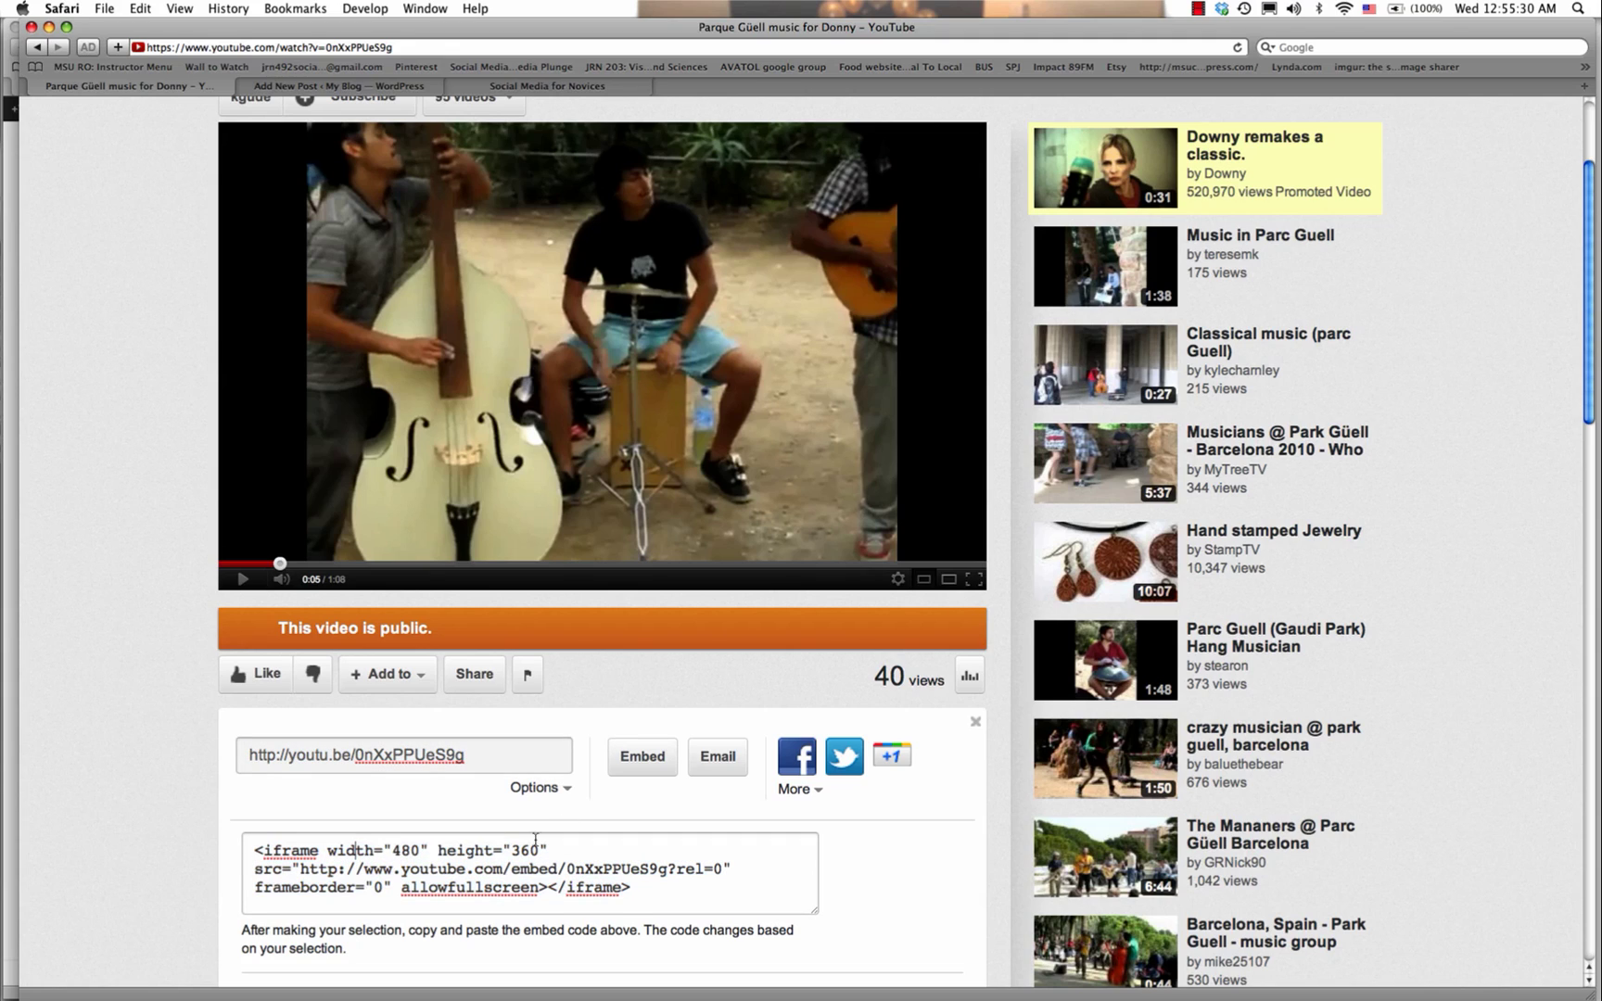
Share the video's link to the Facebook page with the message 'Heroaerperf rfgw fg'.
left_click(799, 757)
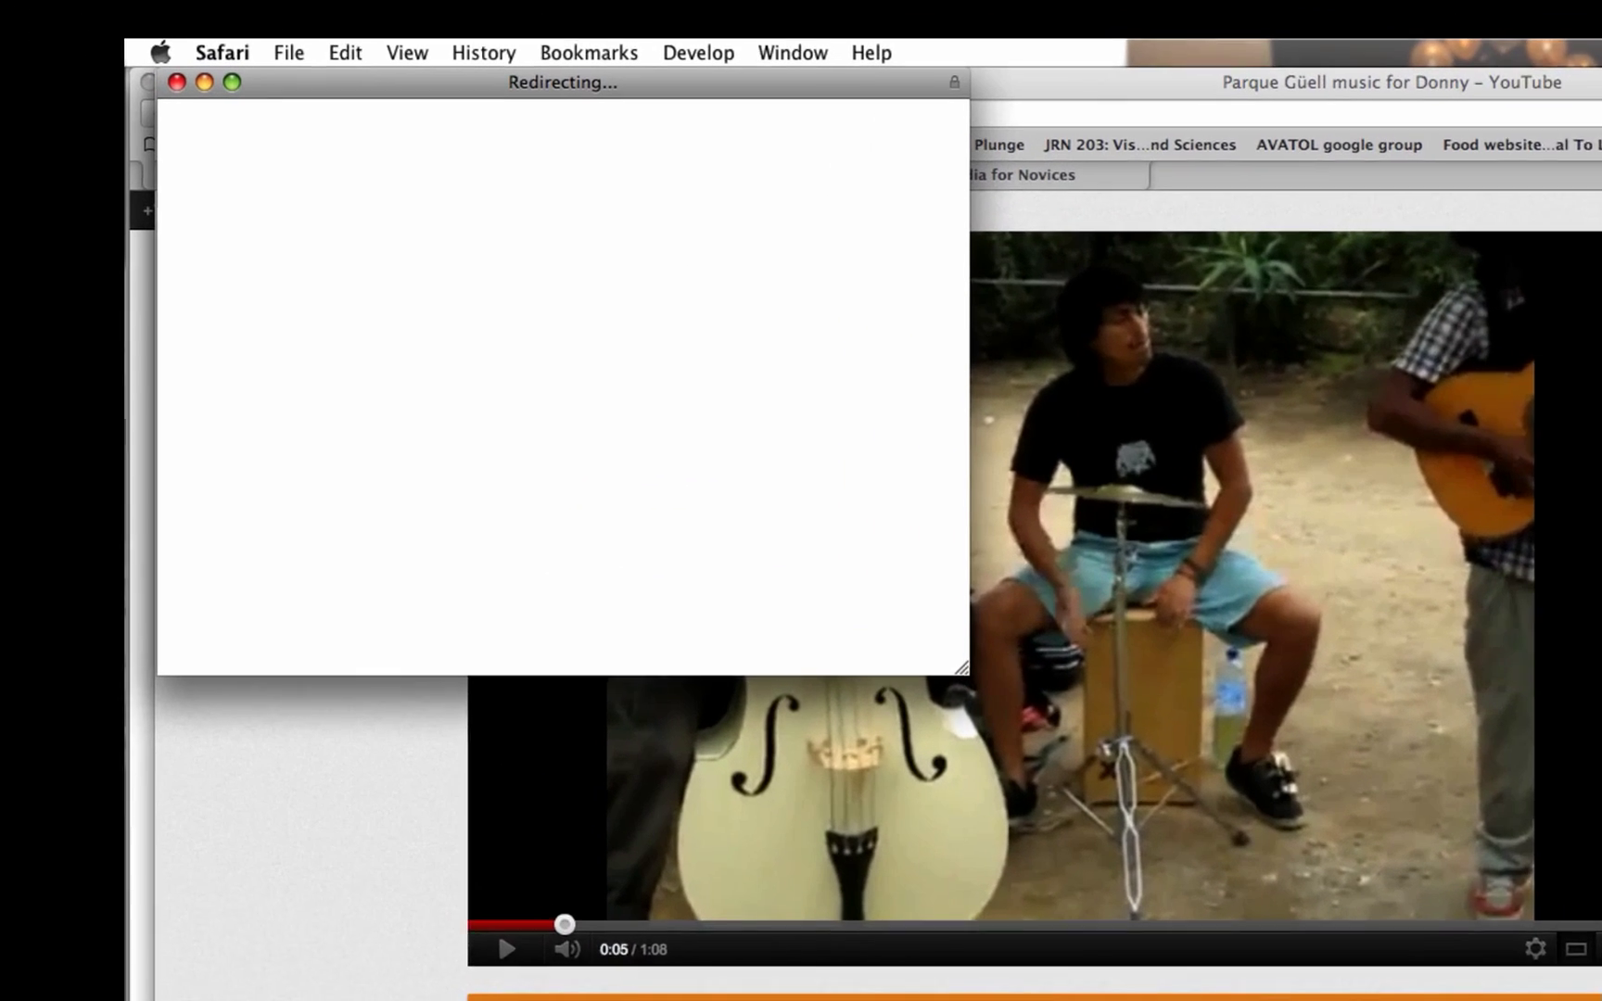
left_click(400, 293)
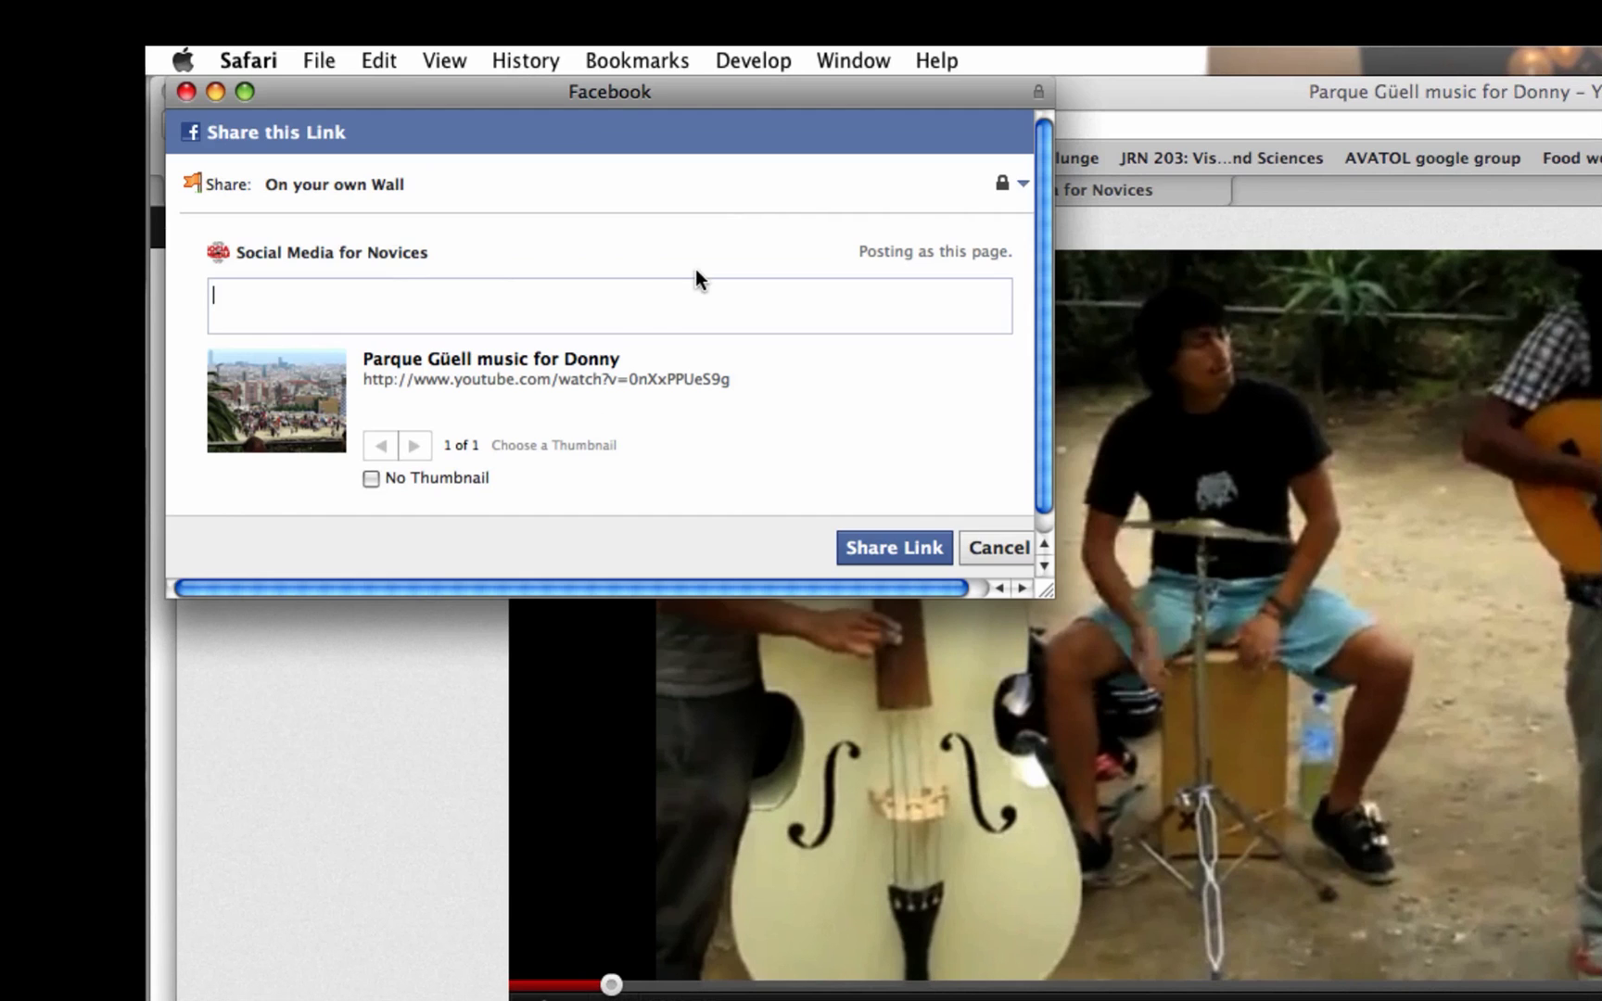
type("Heroaerperf rfgw fg")
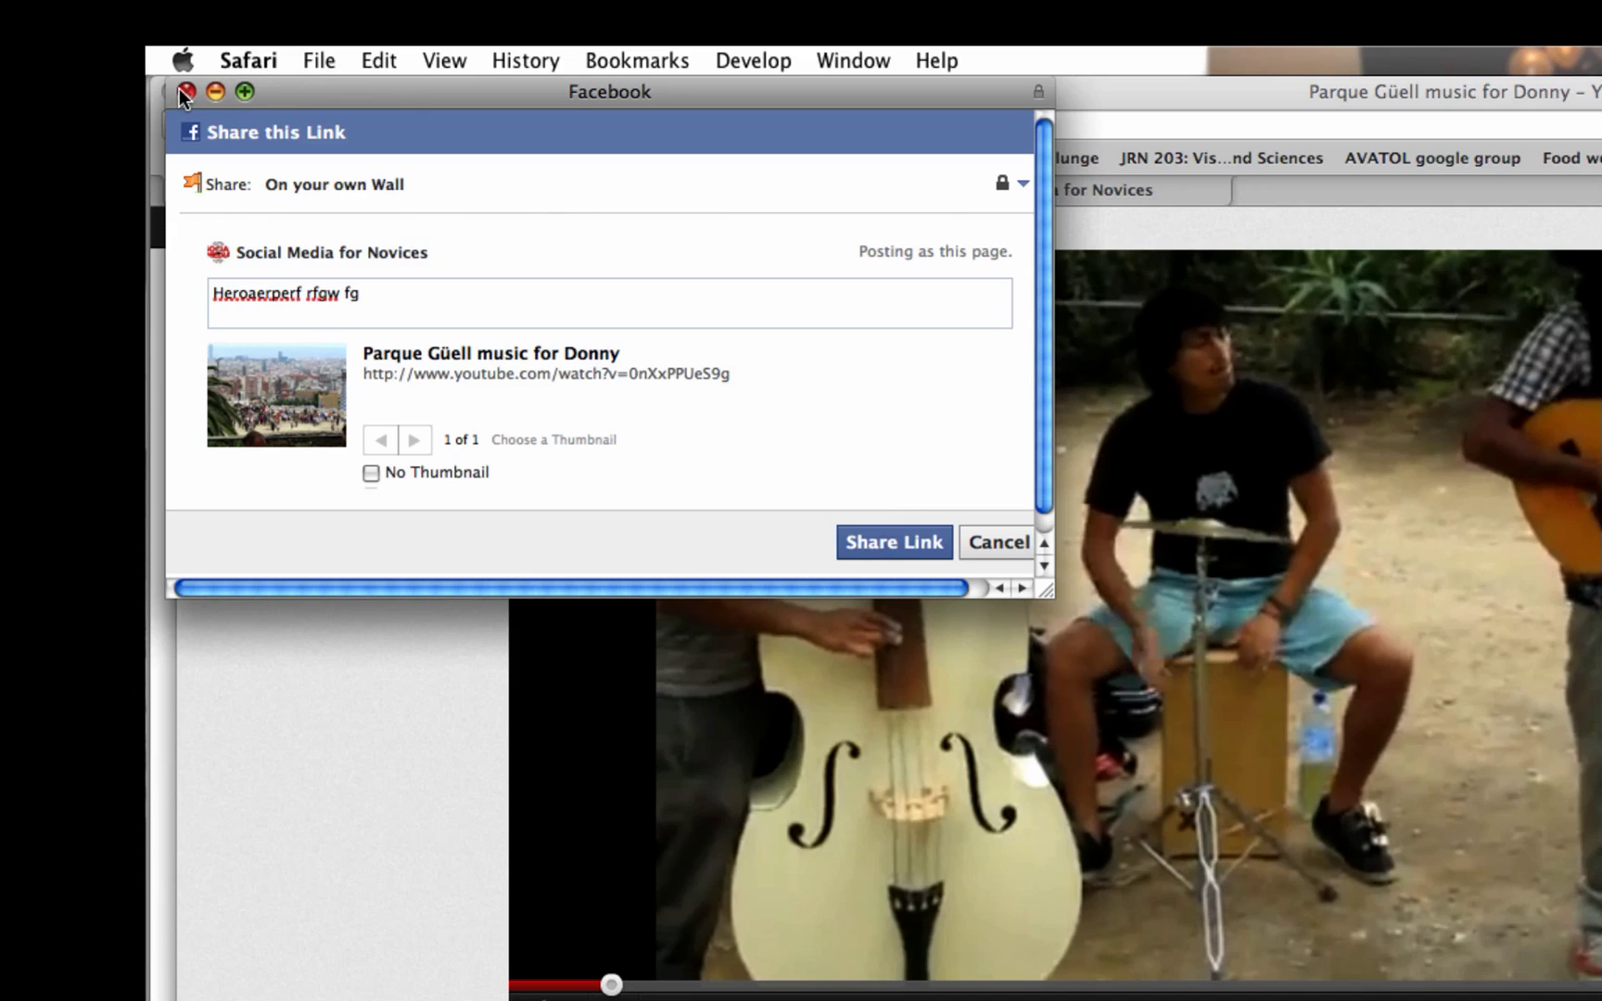
left_click(906, 538)
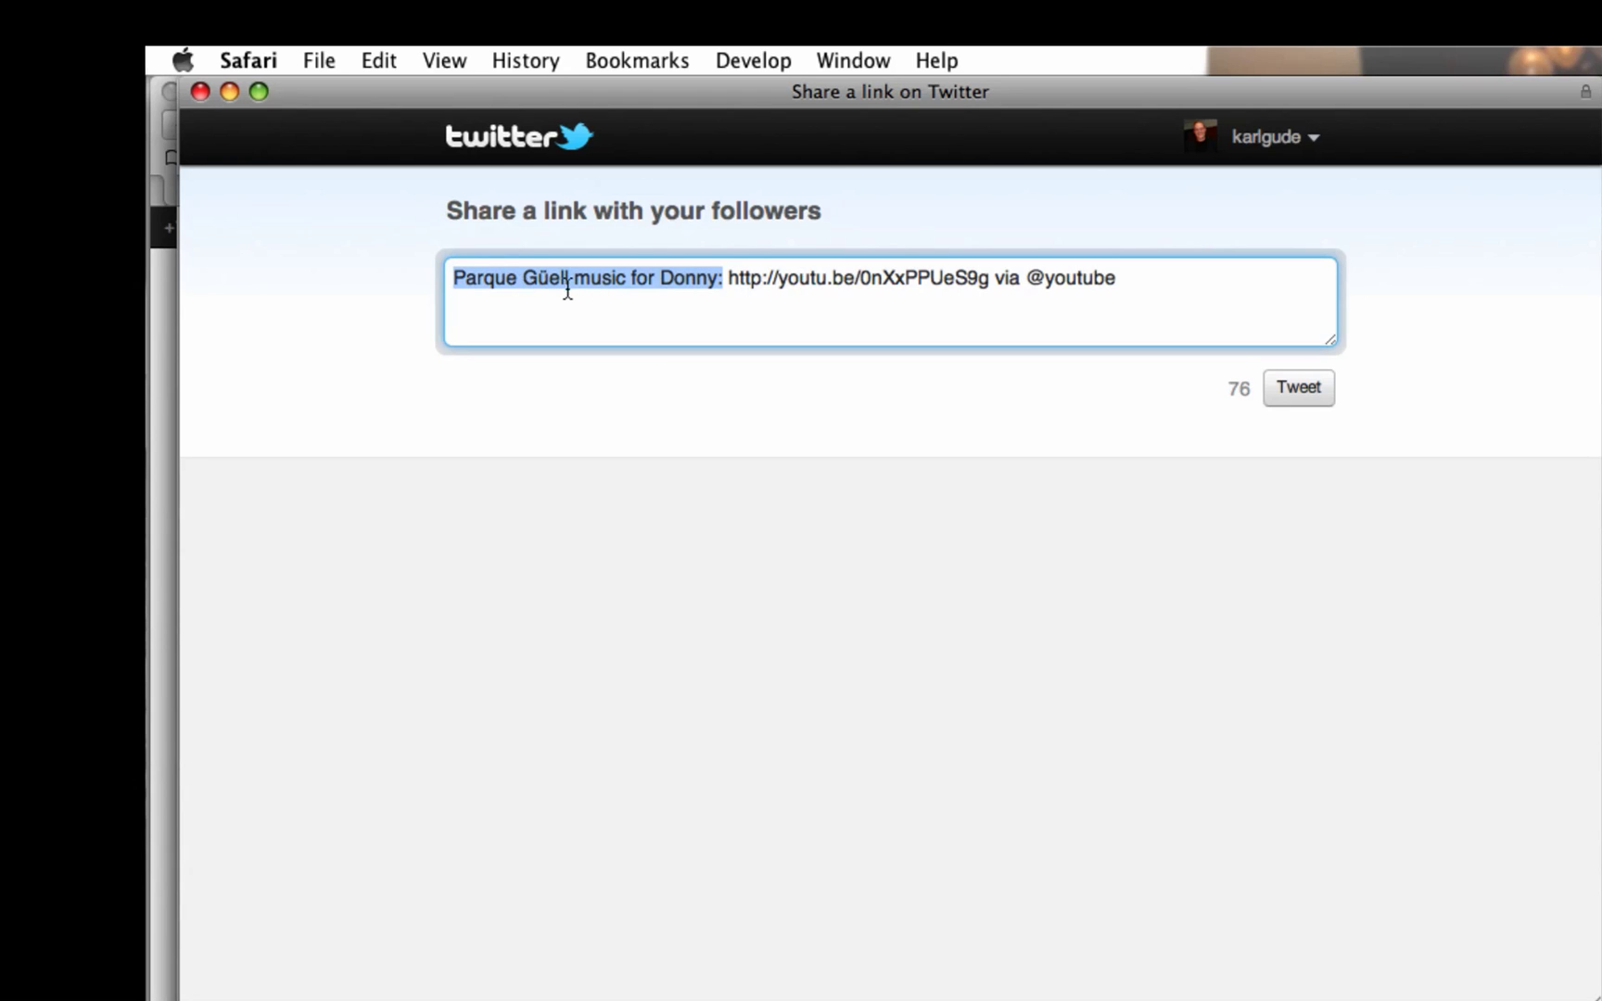
Close the Twitter share popup without tweeting the video's title and link.
left_click(1149, 284)
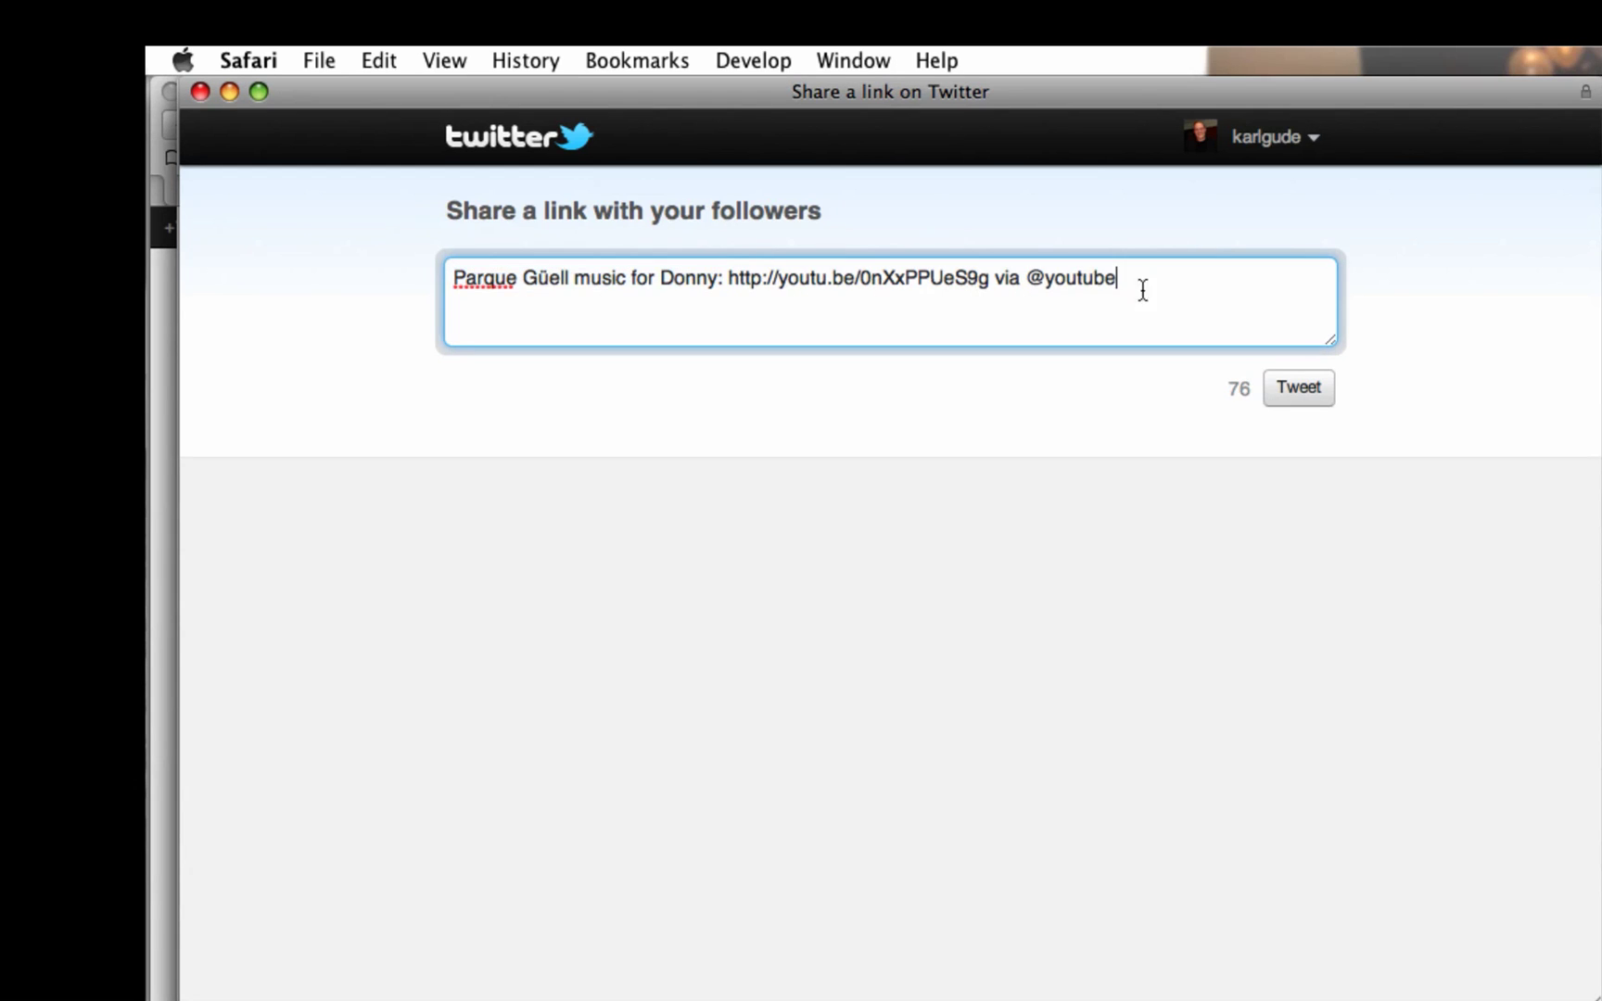
left_click(454, 280)
left_click(200, 91)
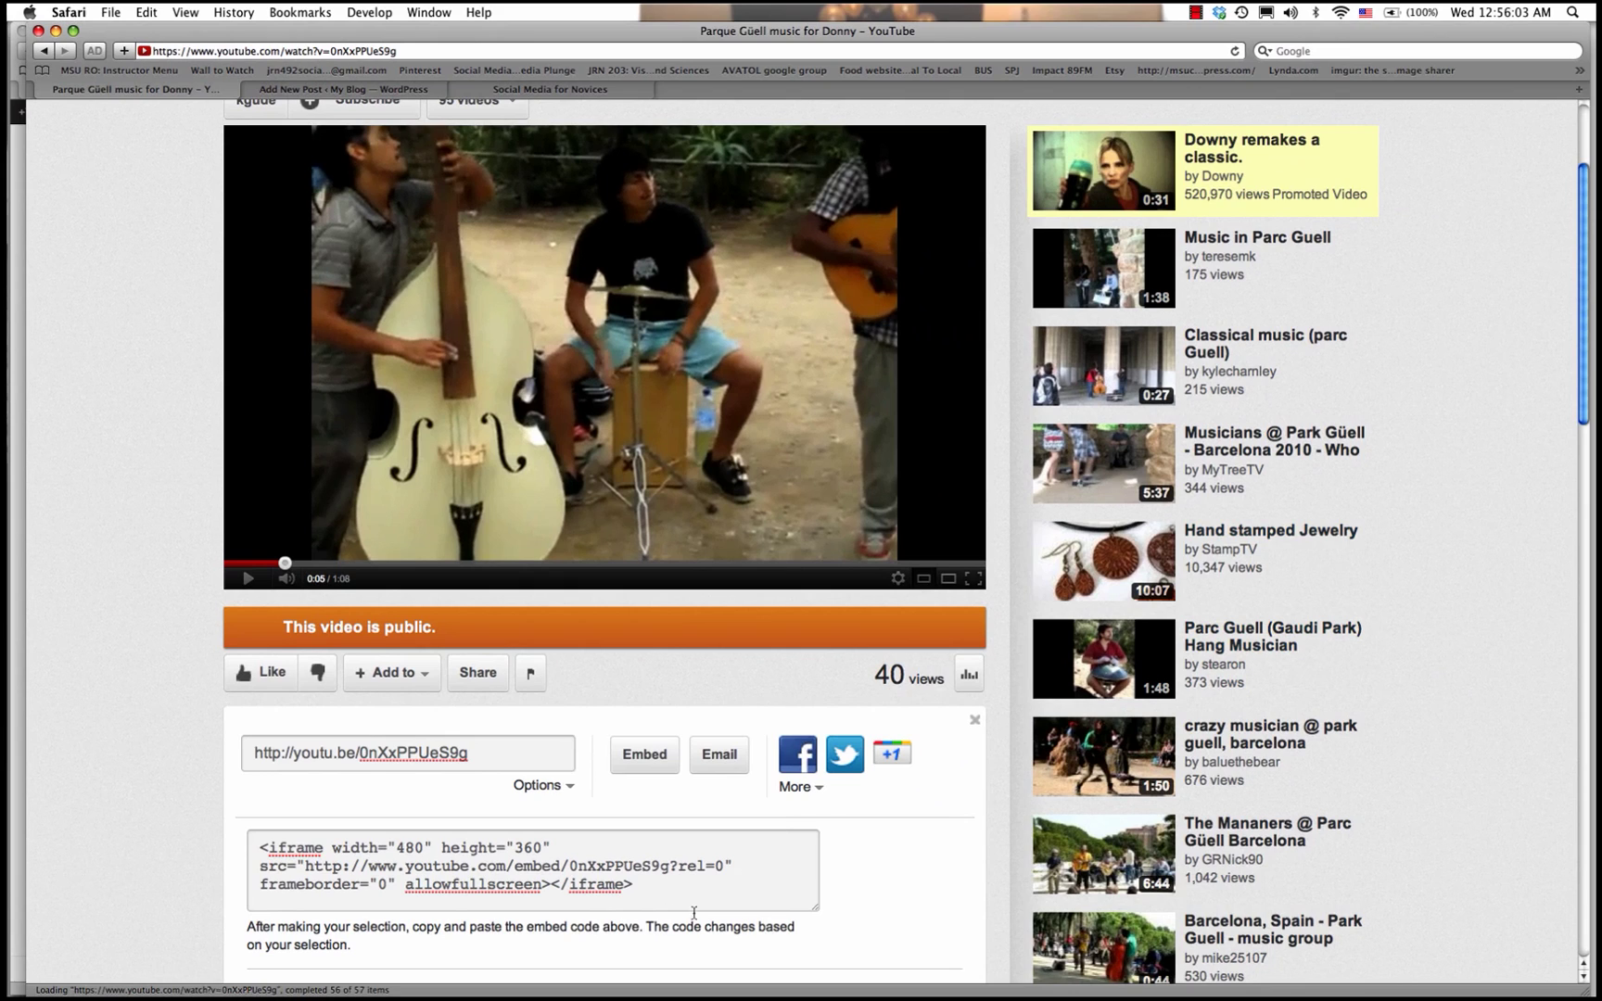
Select the entire iframe embed code and scroll down to the embed size presets.
left_click_drag(694, 913, 291, 830)
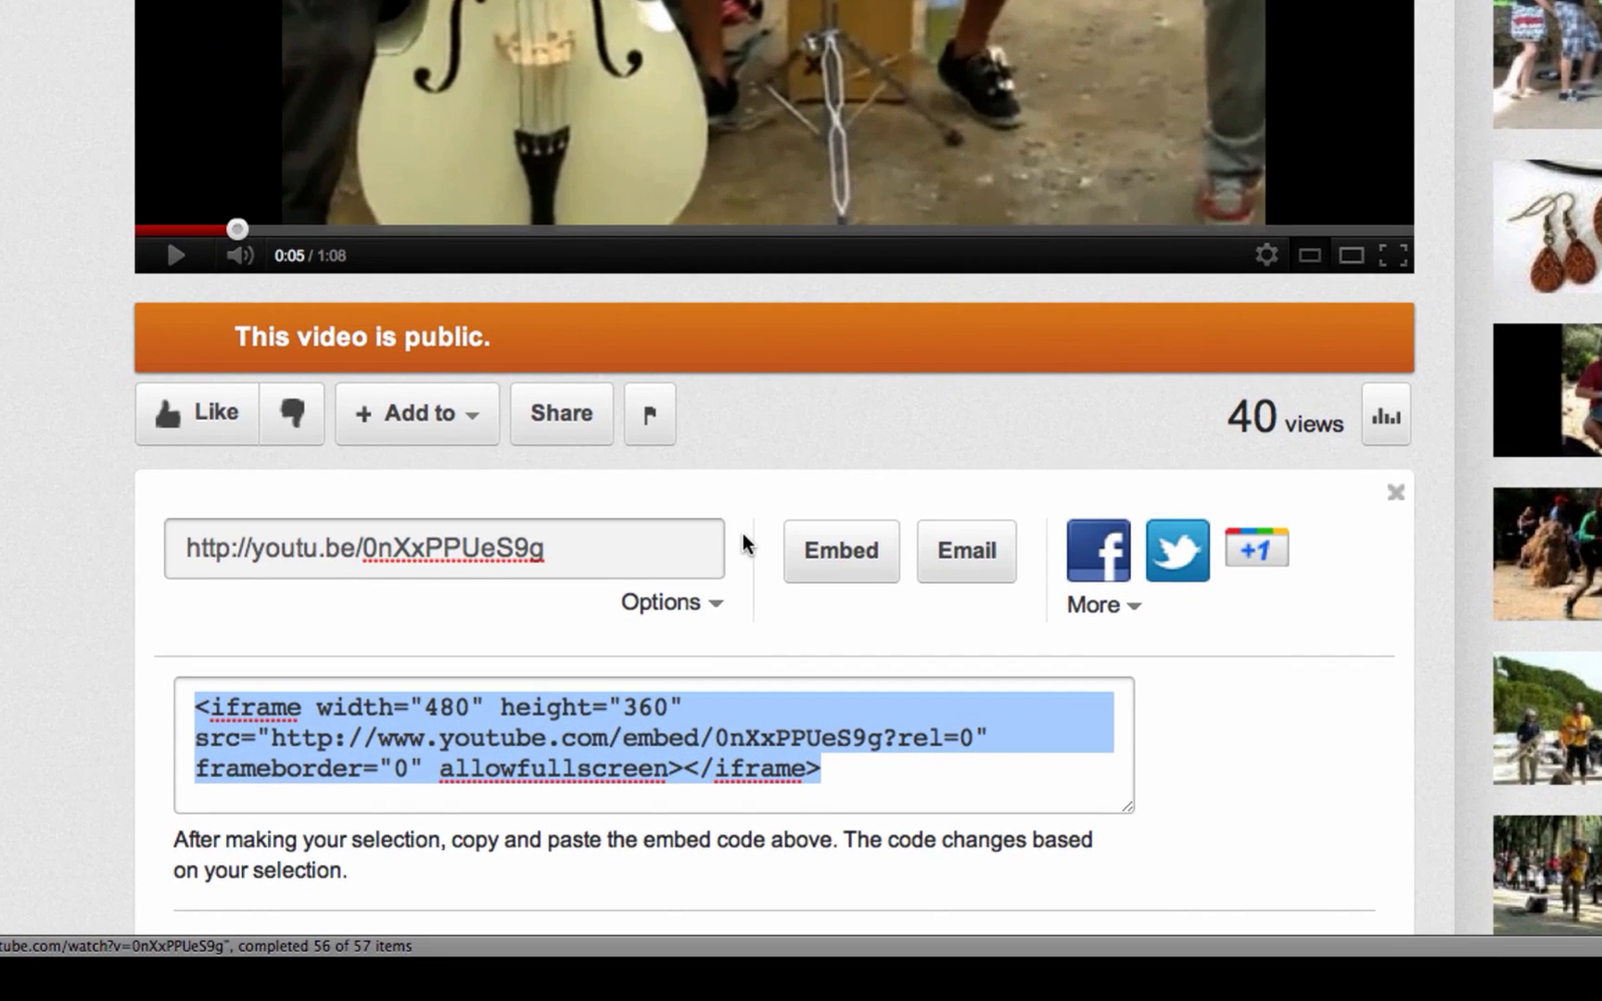
left_click(782, 742)
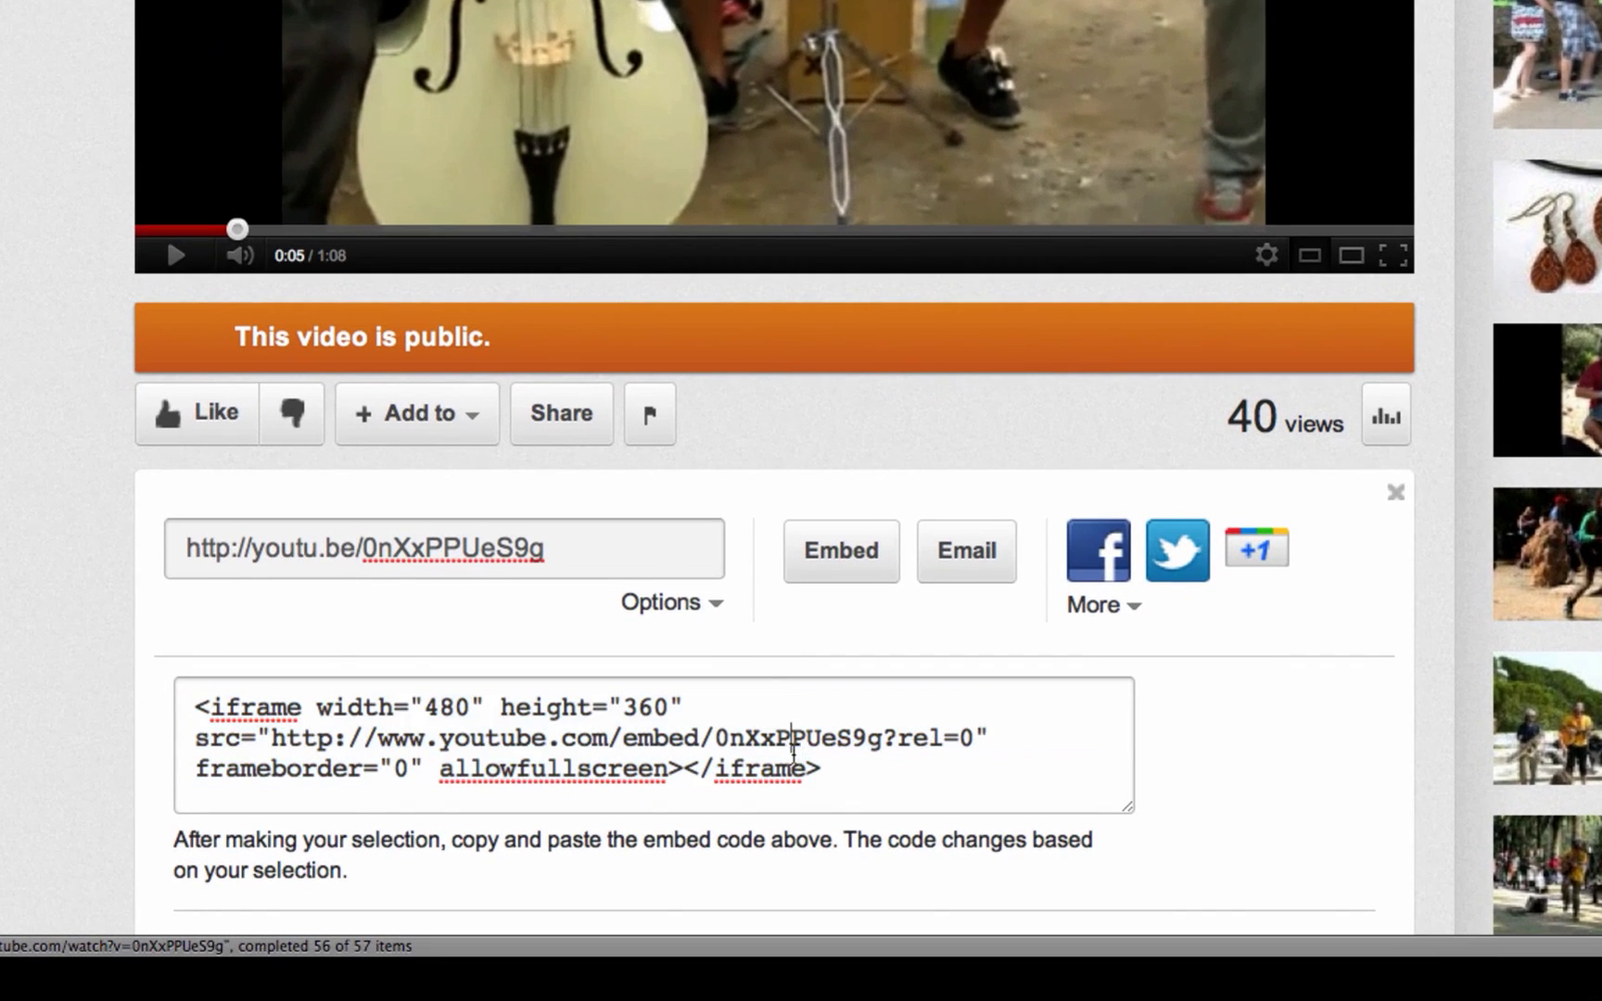
left_click_drag(823, 770, 157, 669)
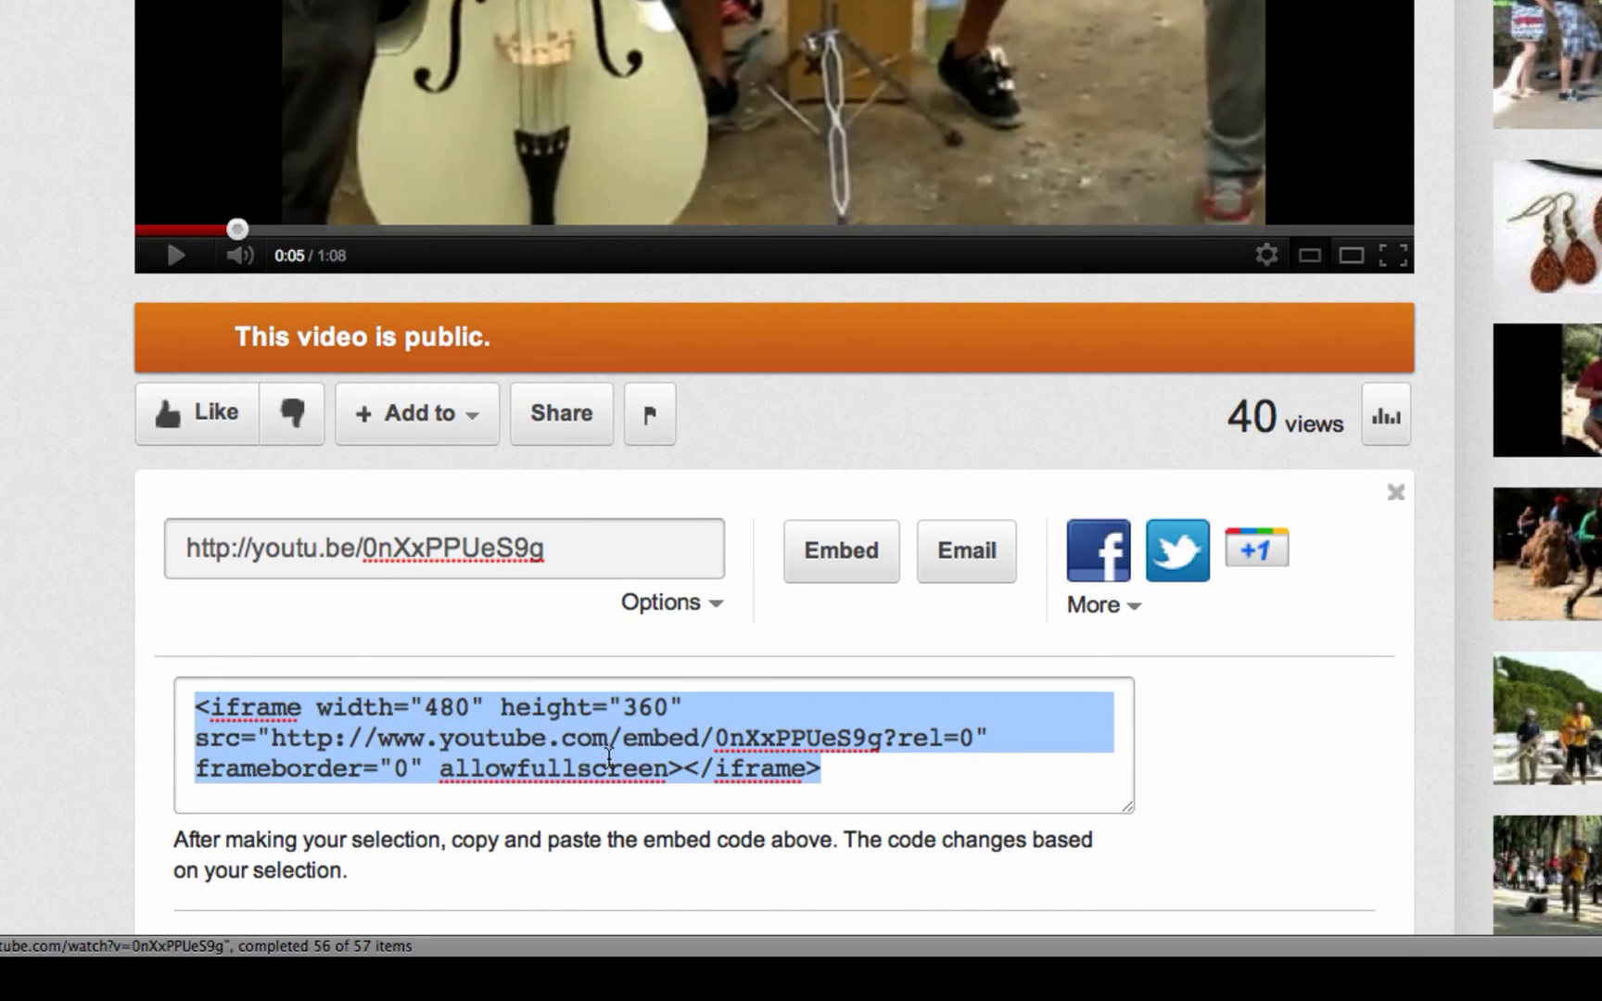
left_click(788, 763)
left_click_drag(876, 771, 1292, 674)
scroll(775, 468, "down", 6)
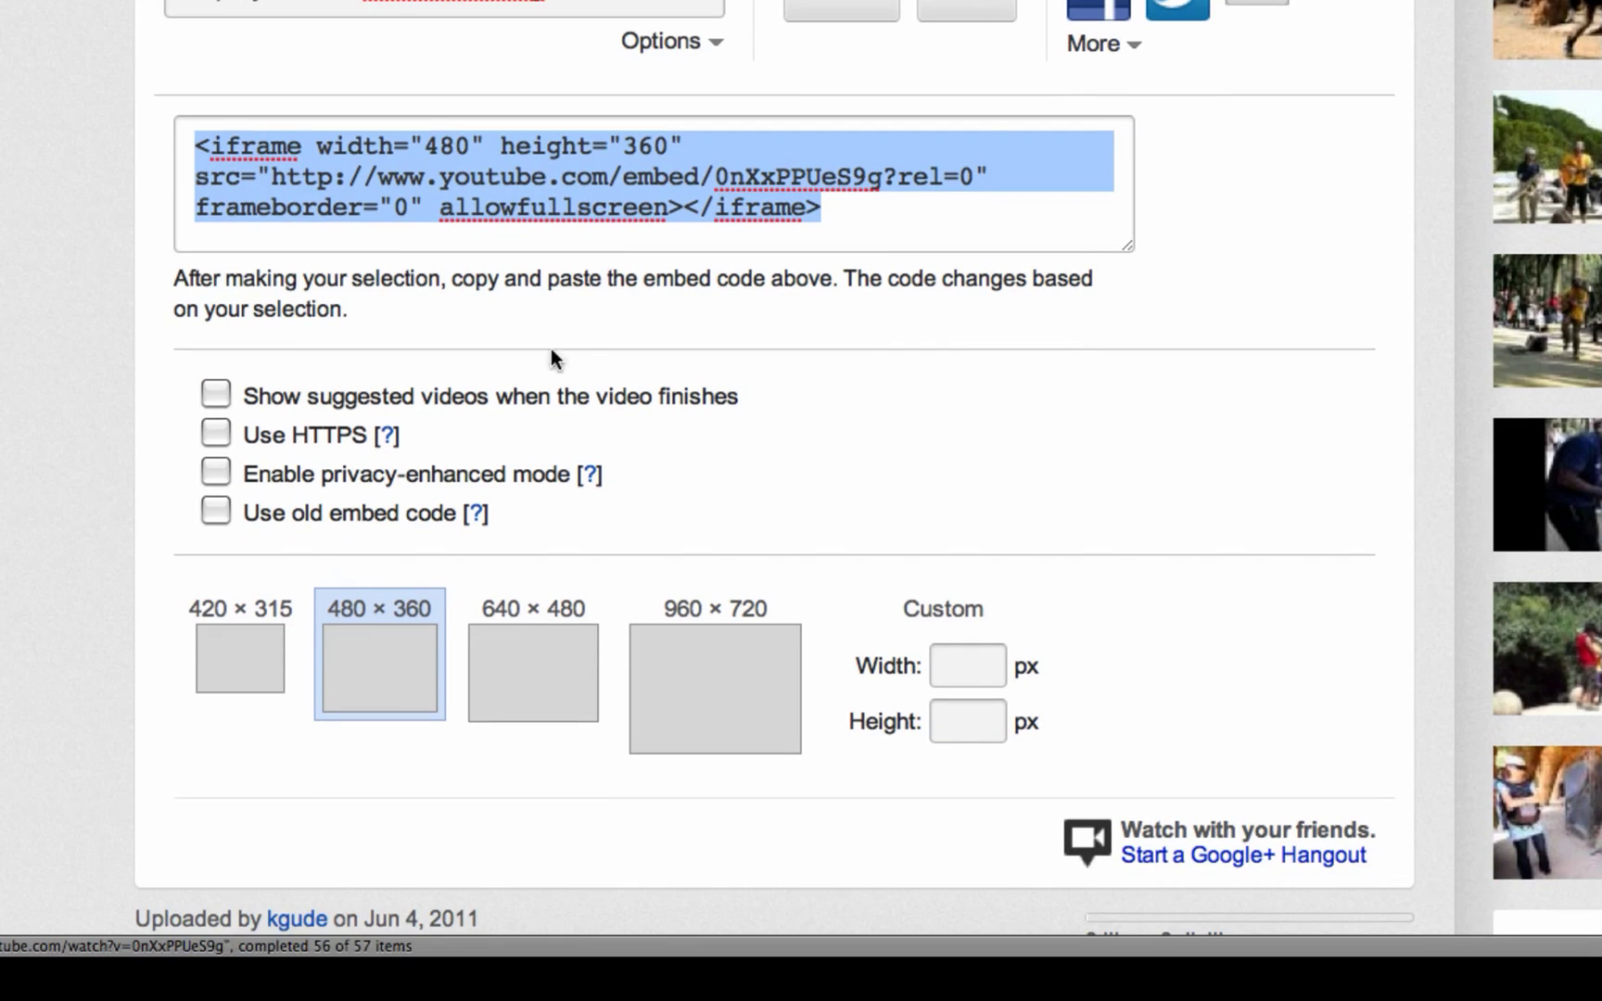
Try the embed code styles and sizes, settling on the iframe at 480 × 360.
left_click(217, 510)
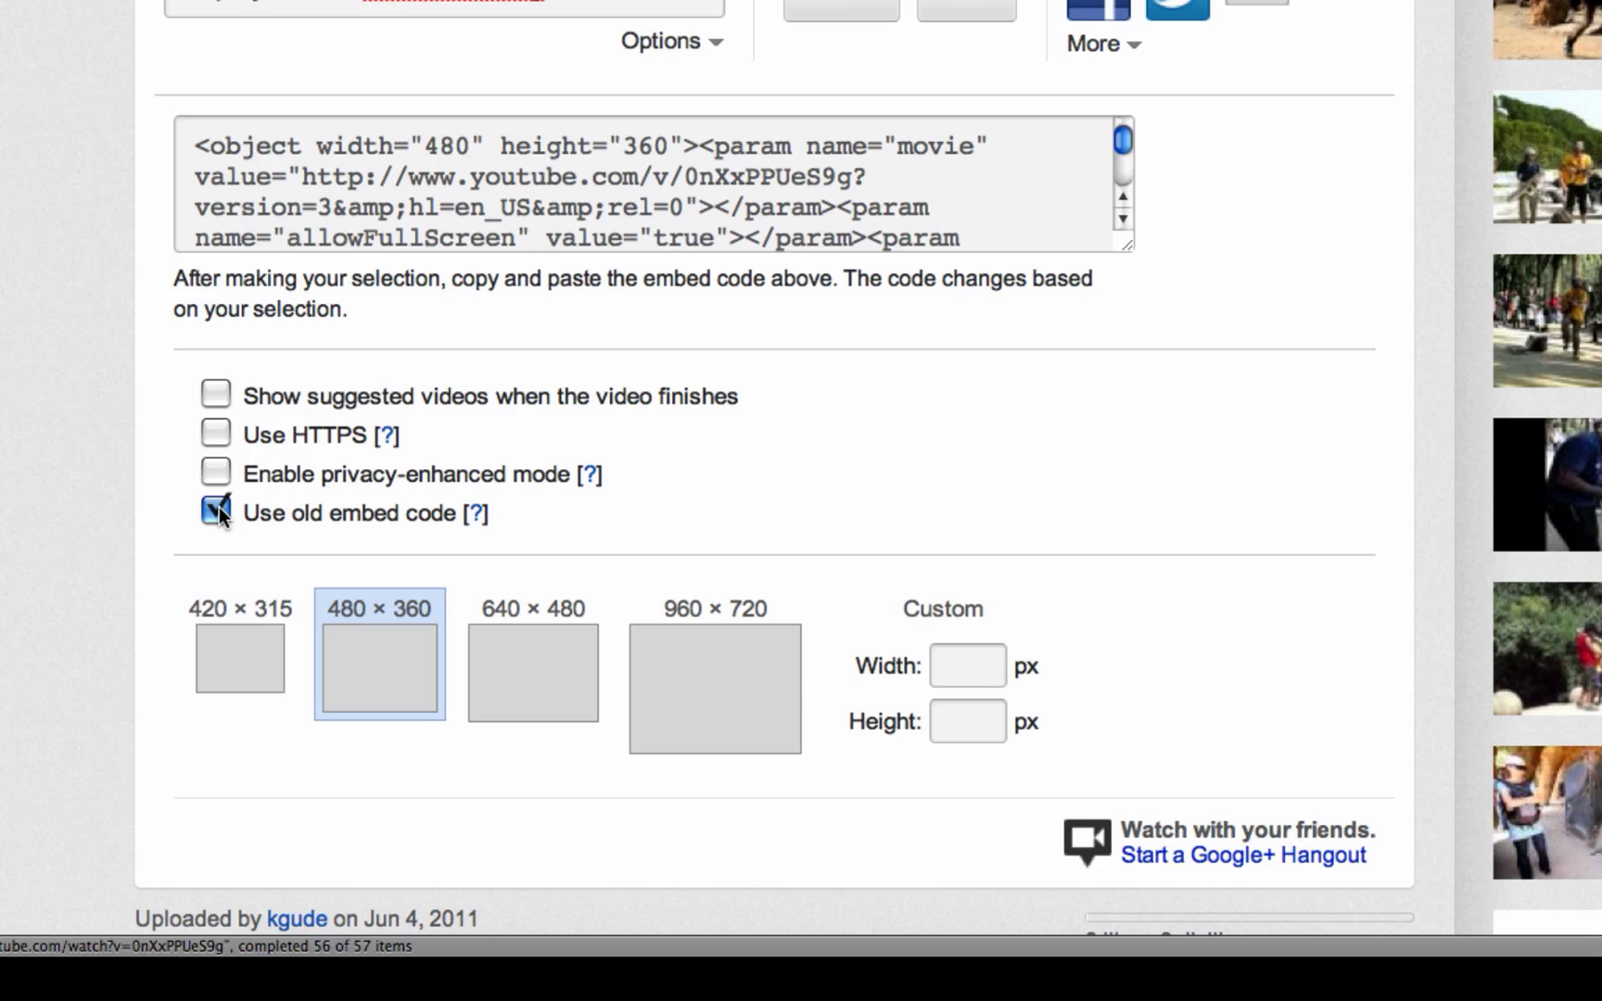
left_click(219, 507)
left_click(220, 673)
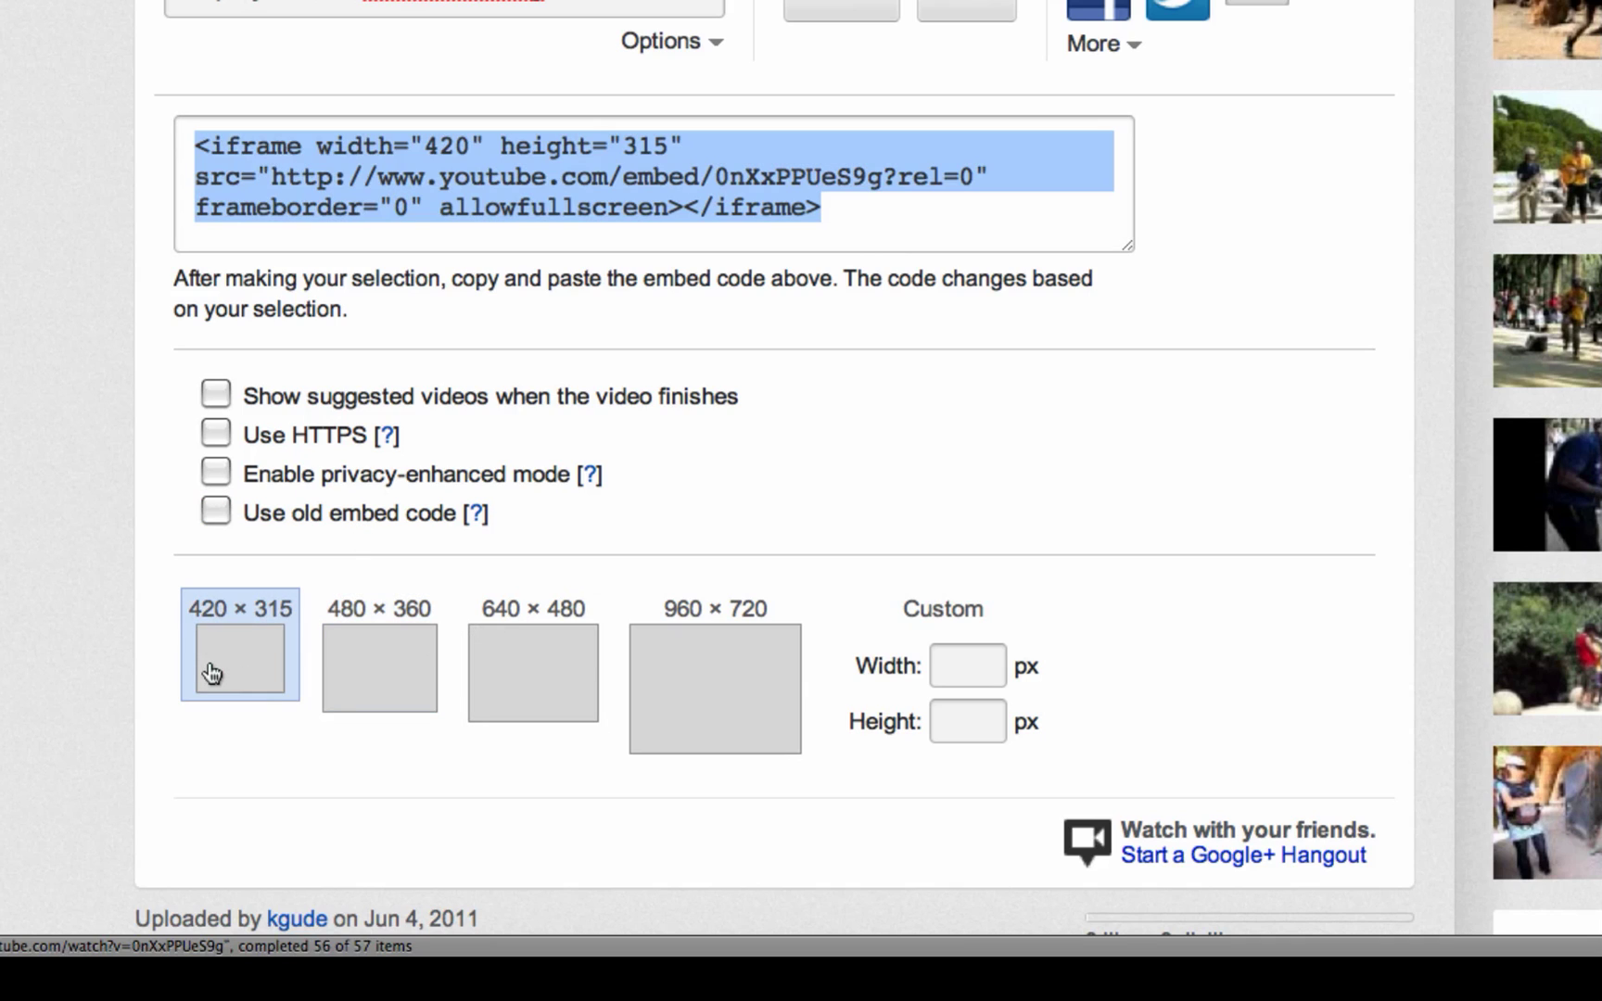
left_click(512, 662)
left_click(710, 682)
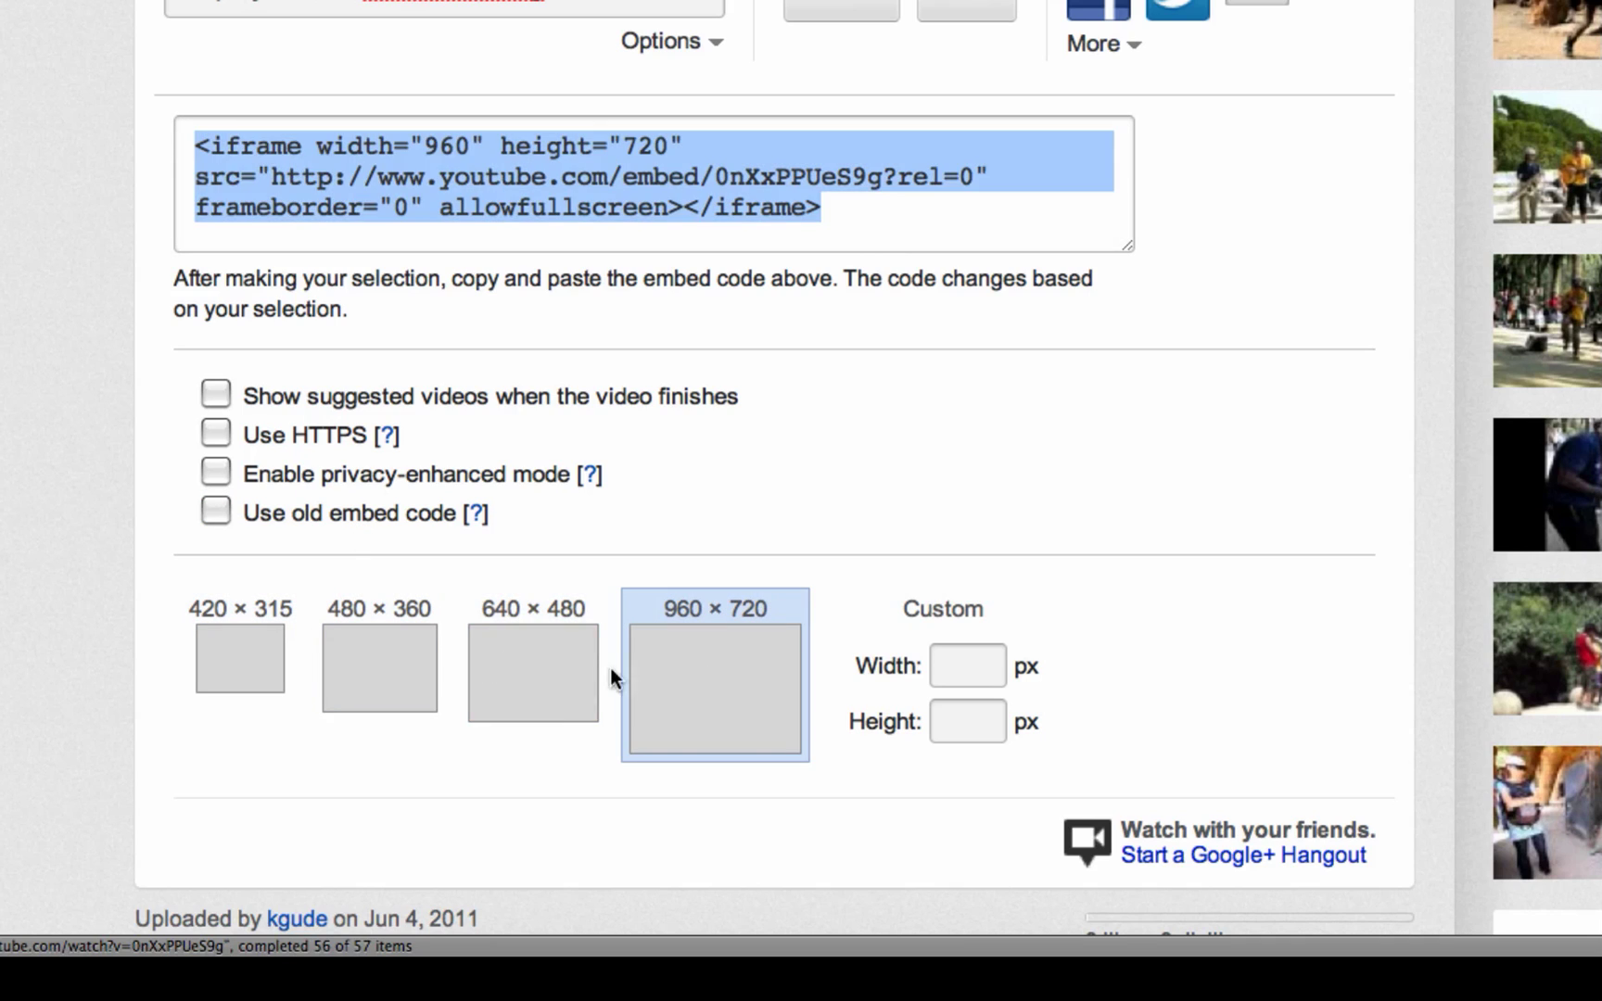
left_click(560, 678)
left_click(493, 673)
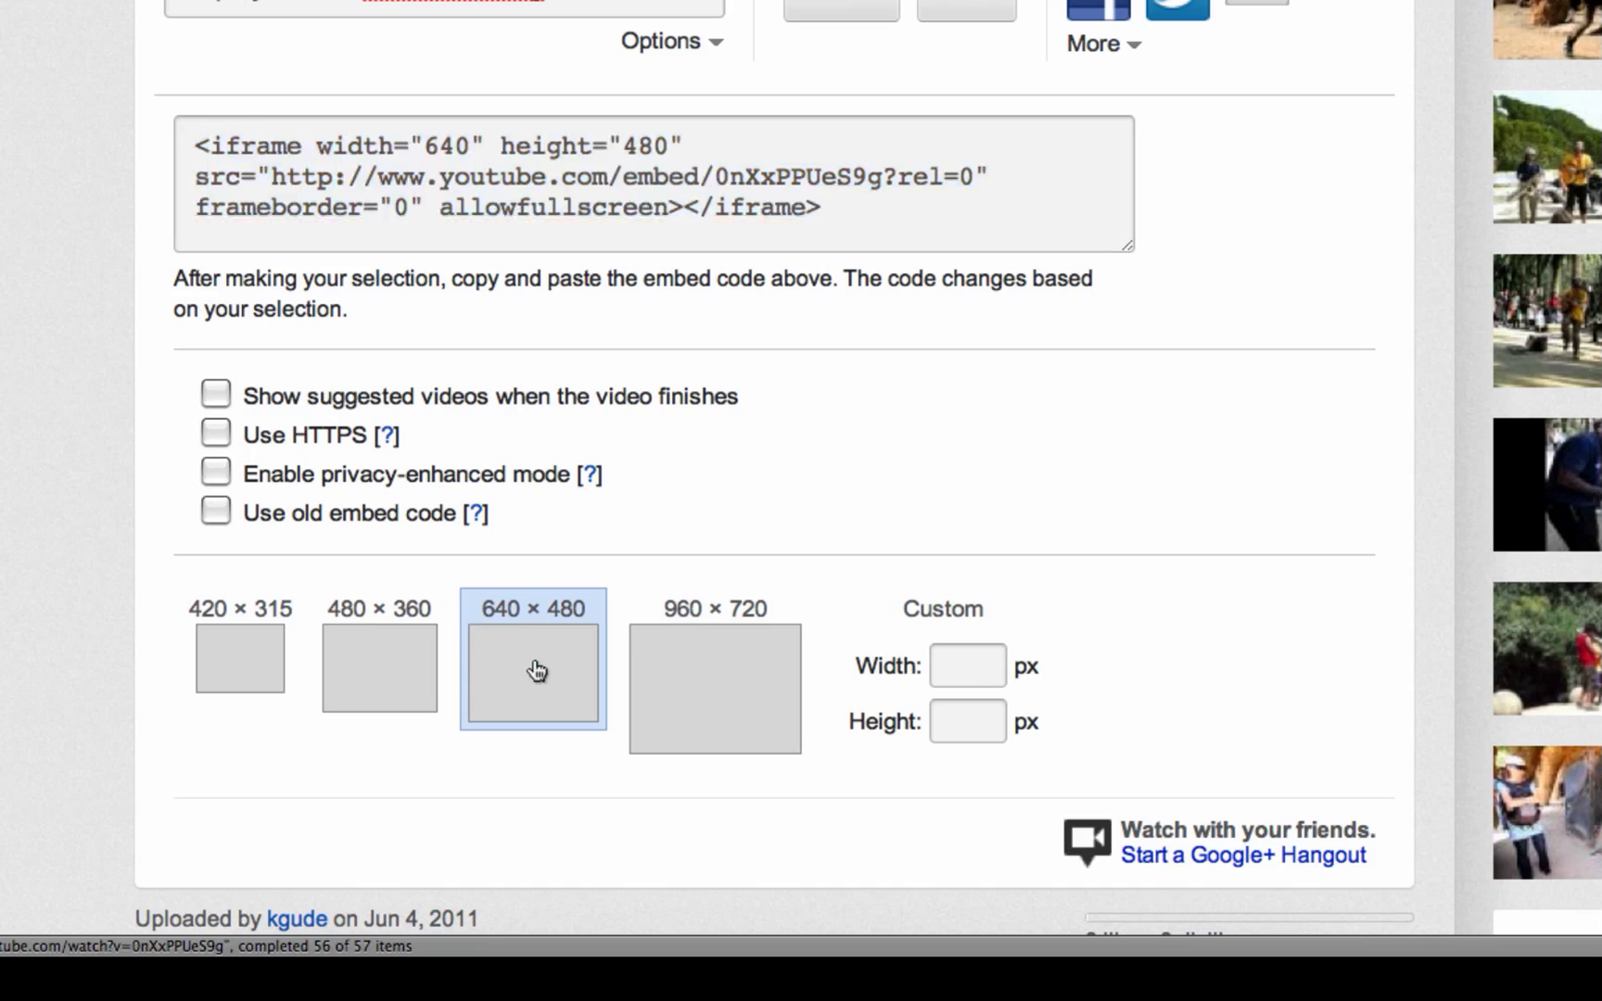
left_click(371, 669)
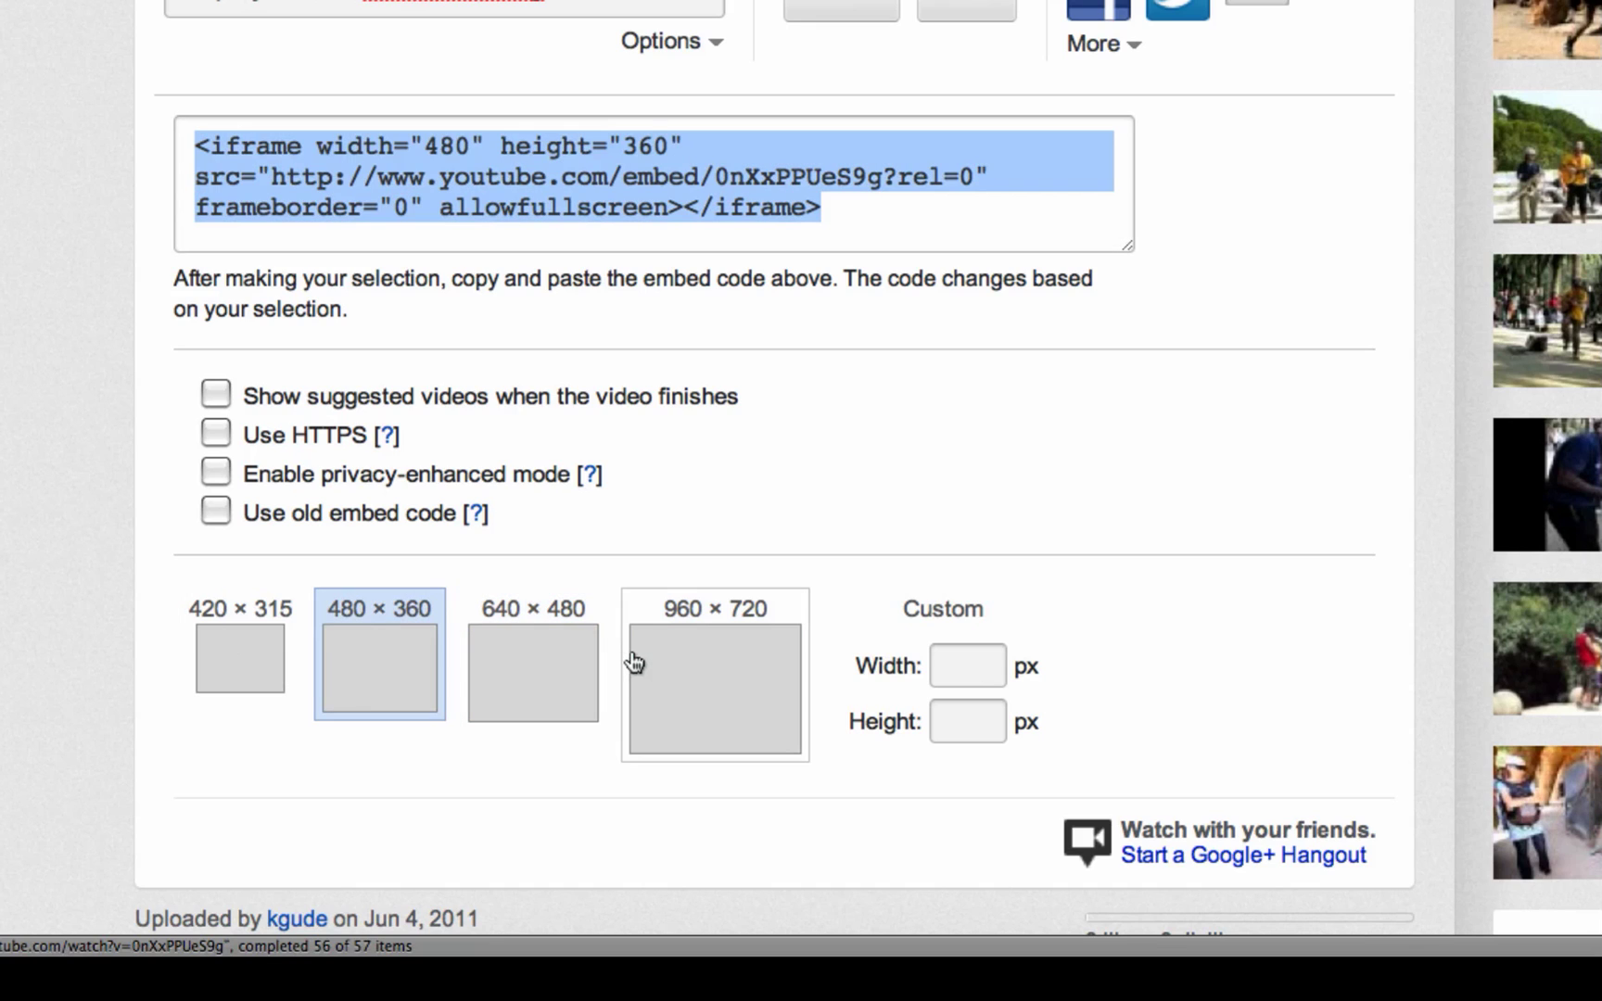
left_click(668, 662)
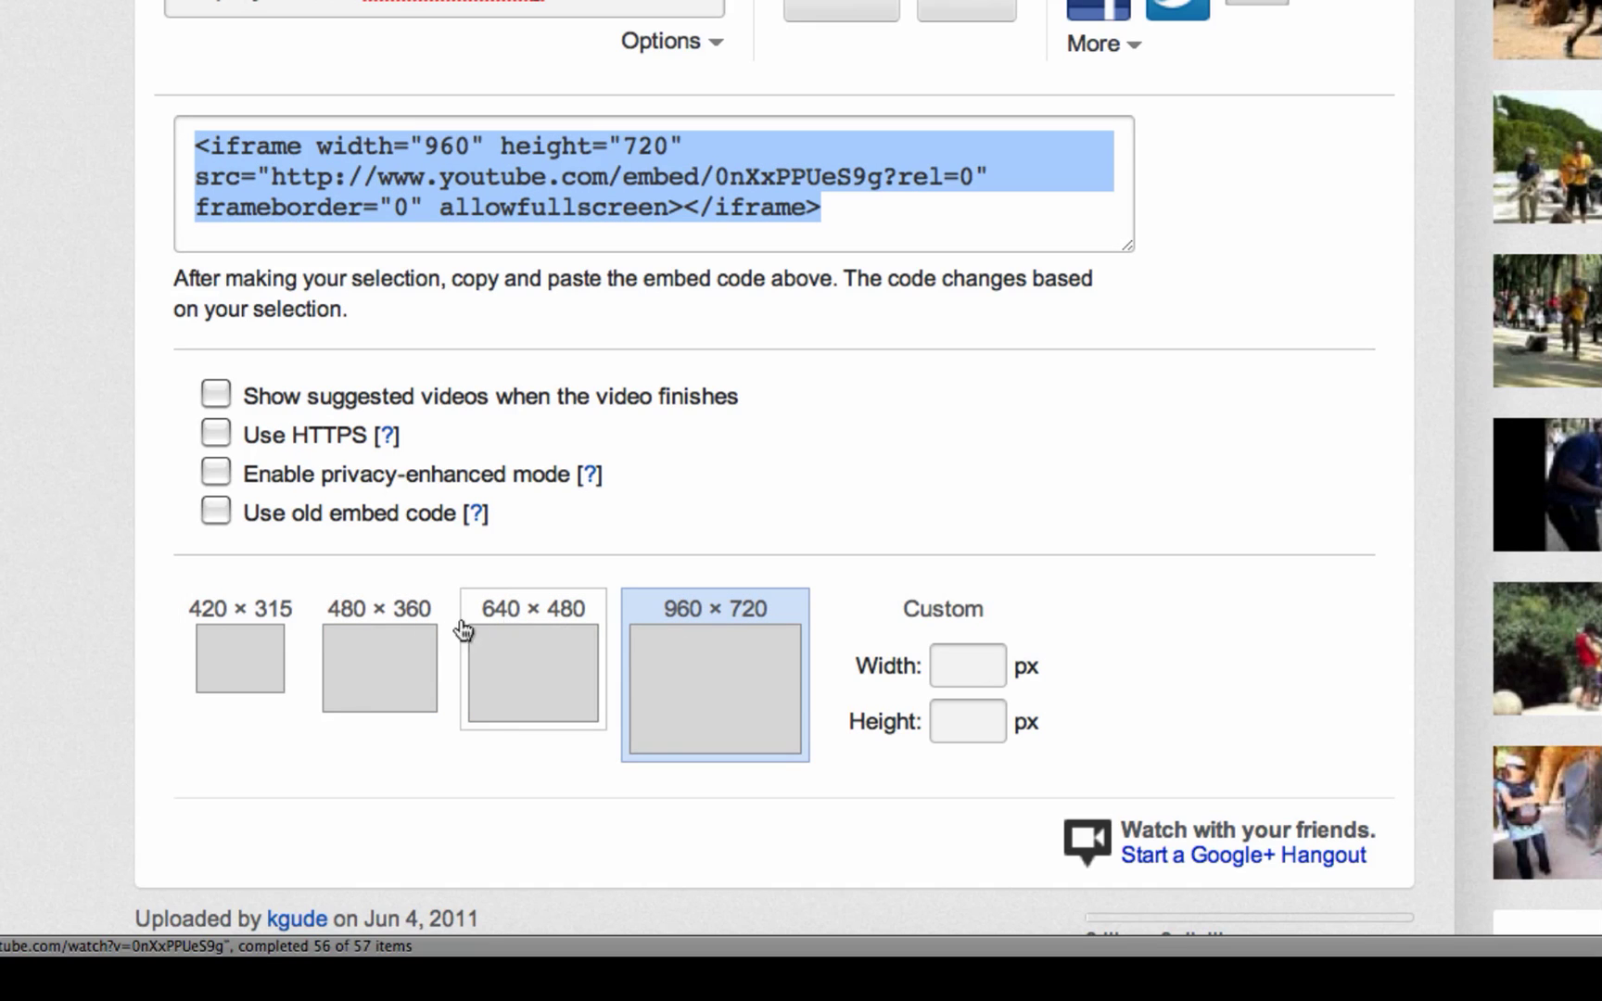
left_click(389, 649)
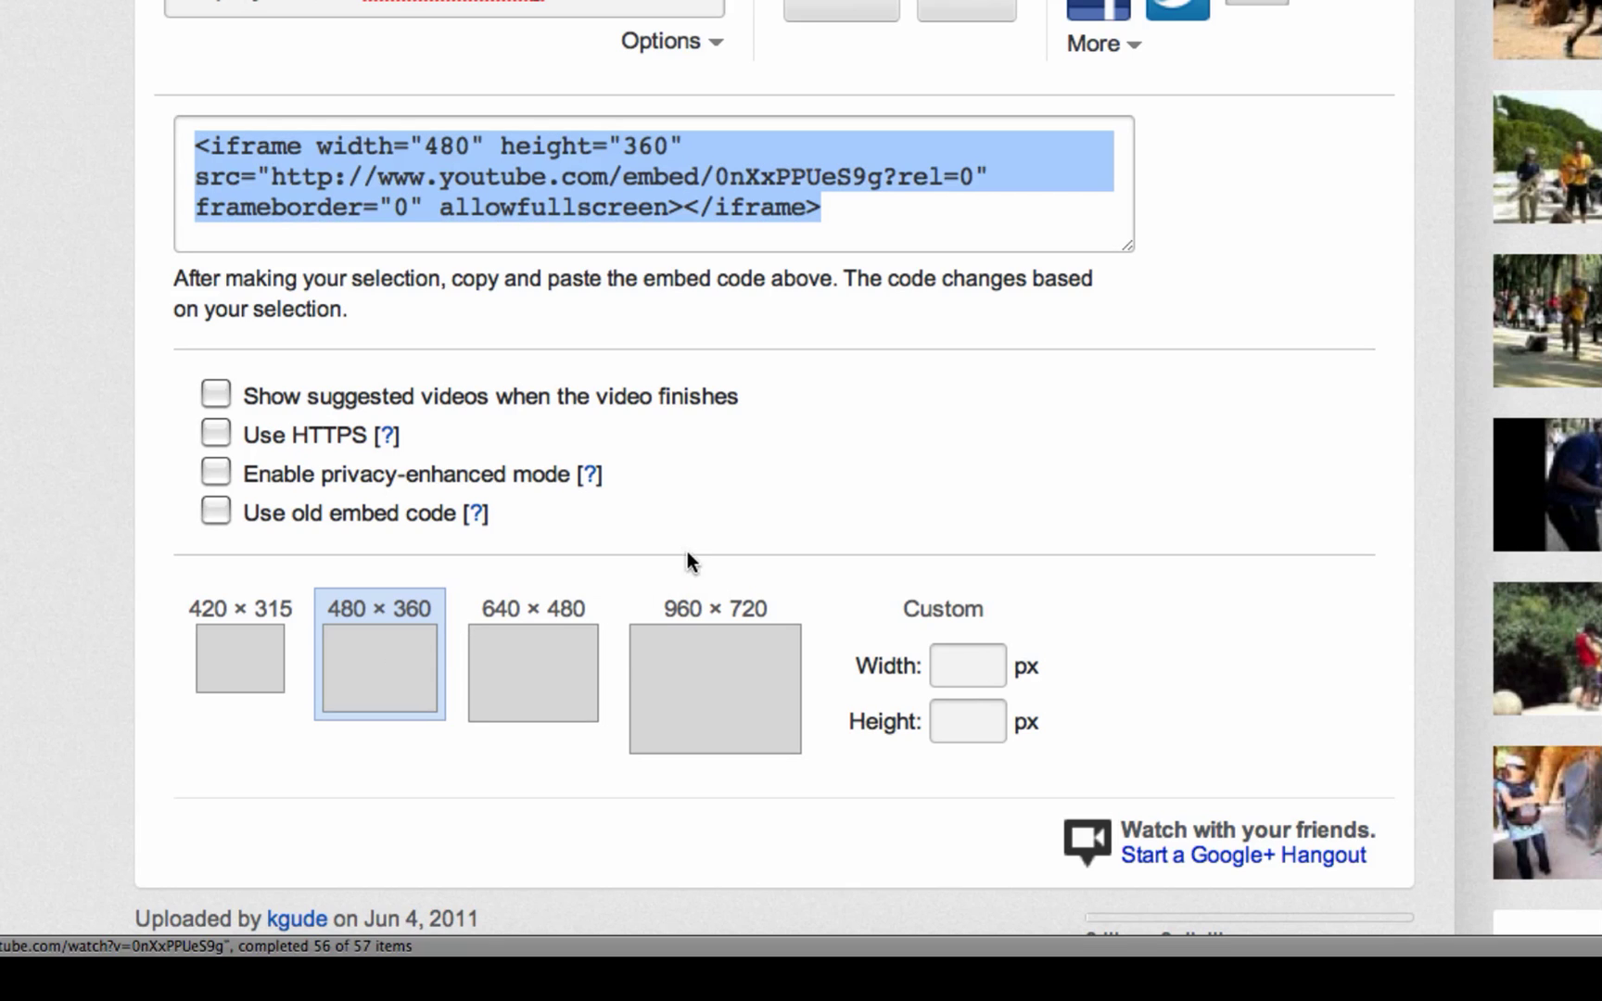
Select the whole 480 × 360 embed code and copy it.
left_click(738, 146)
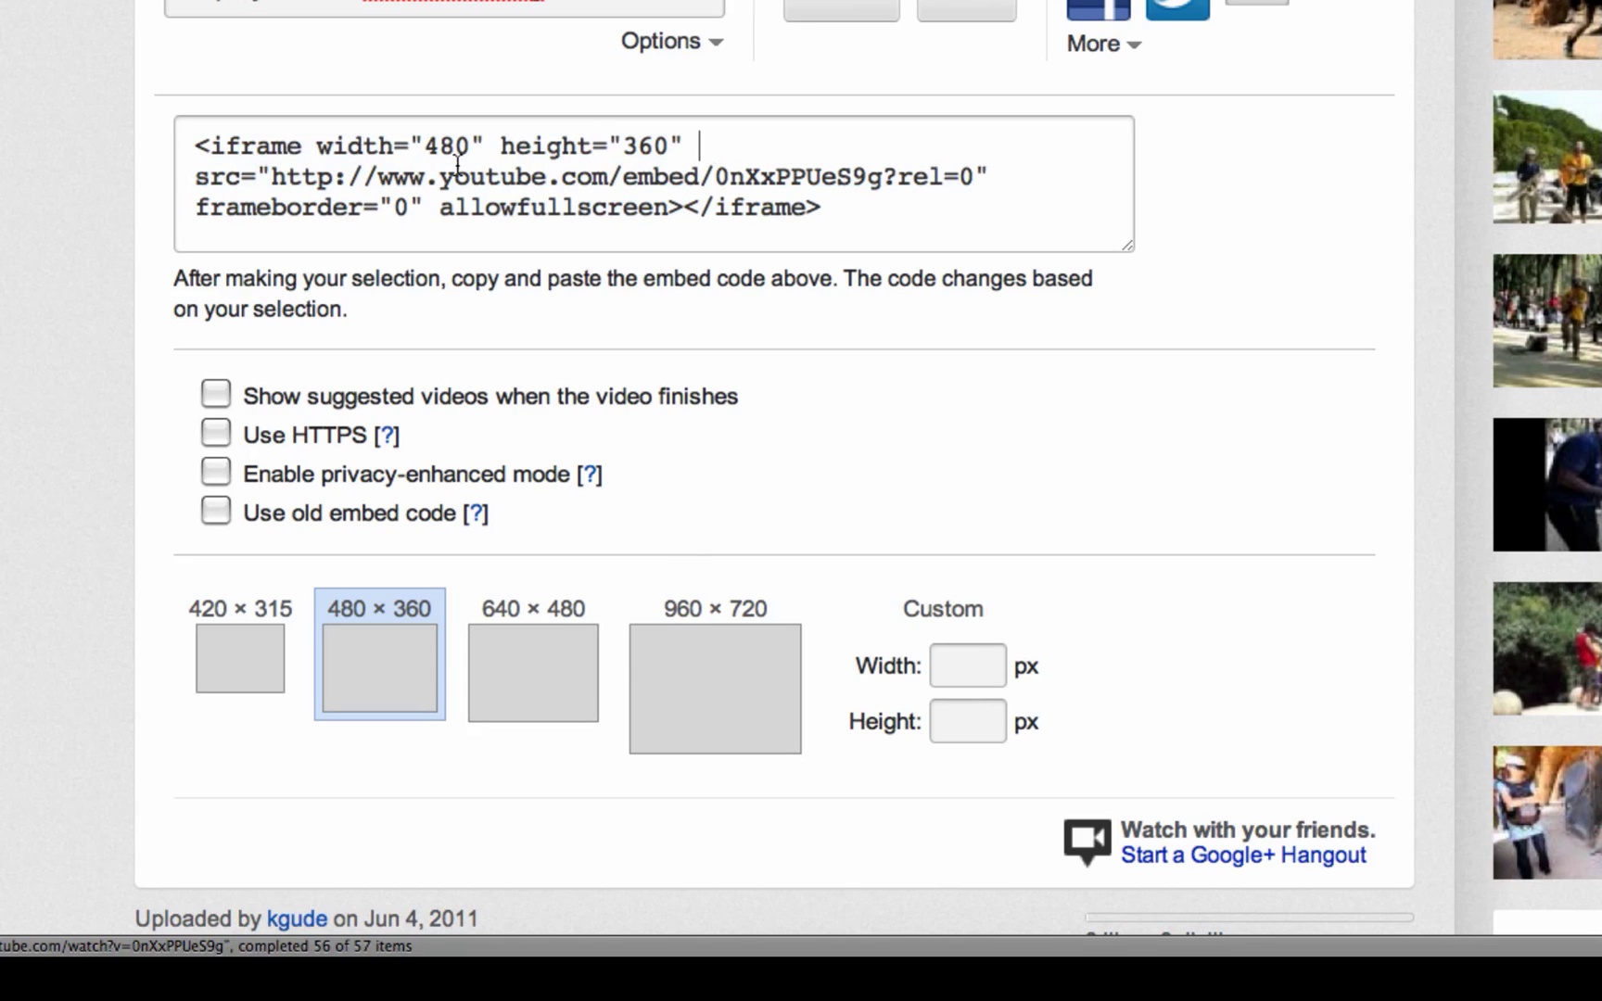
left_click(881, 227)
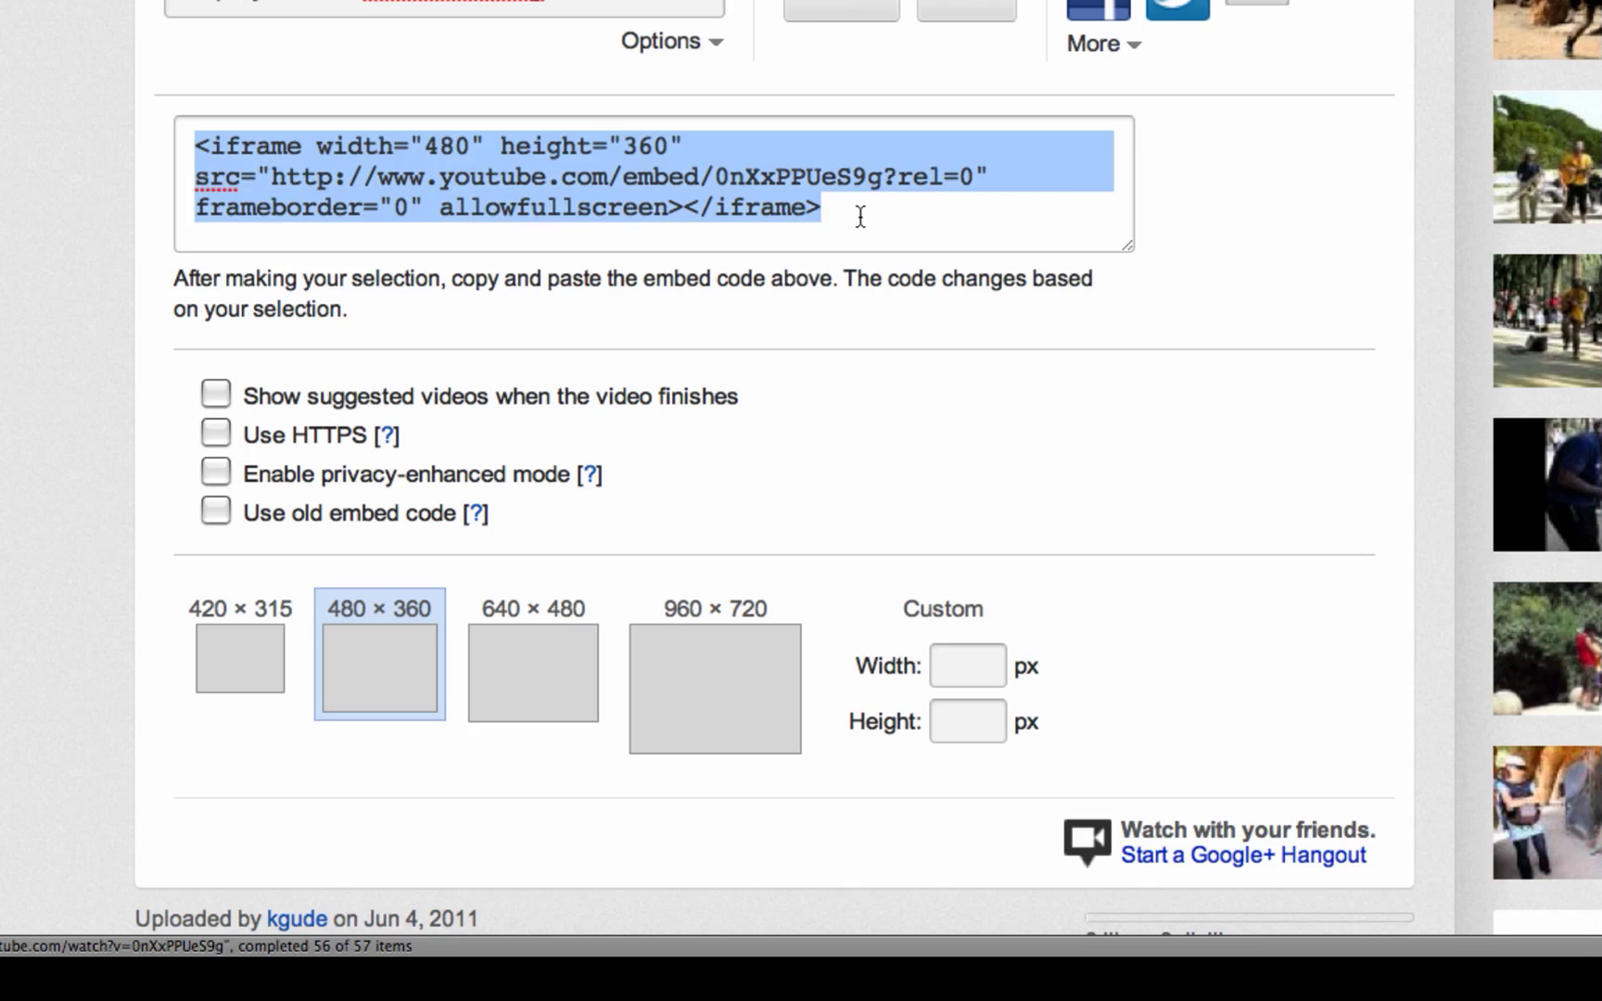
right_click(594, 164)
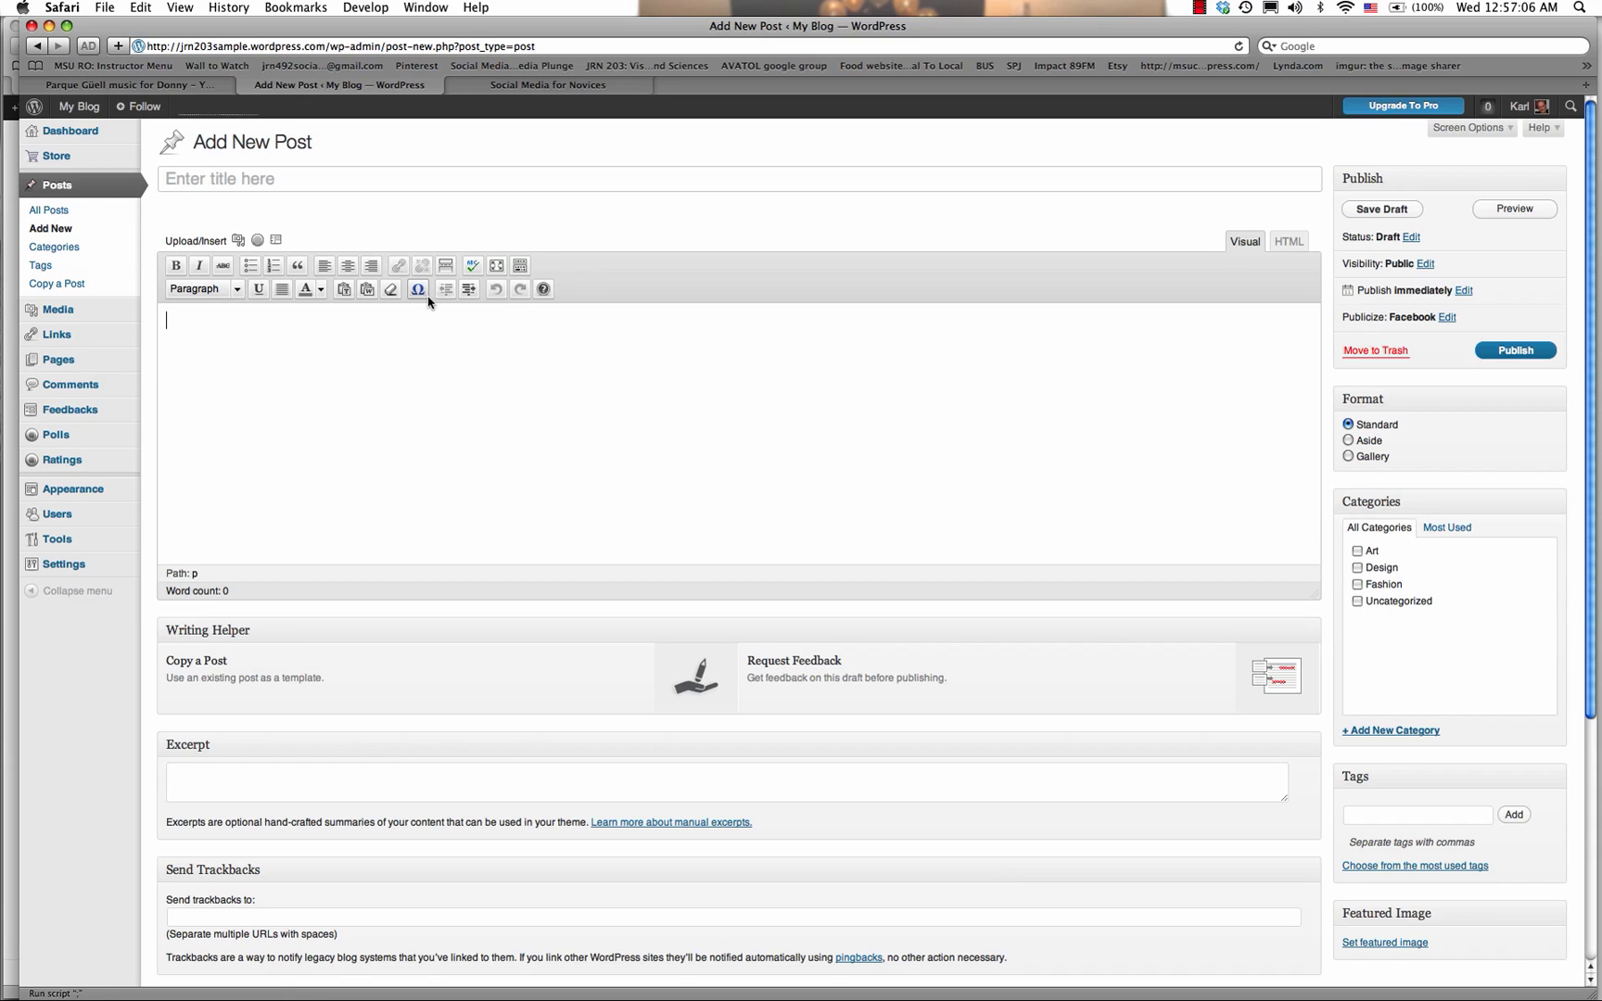
Write 'Hey, check out my new video', paste the iframe embed code below, and preview.
type("Hey, ch")
key("BackSpace")
key("BackSpace")
type("ck out my n")
type("ew video")
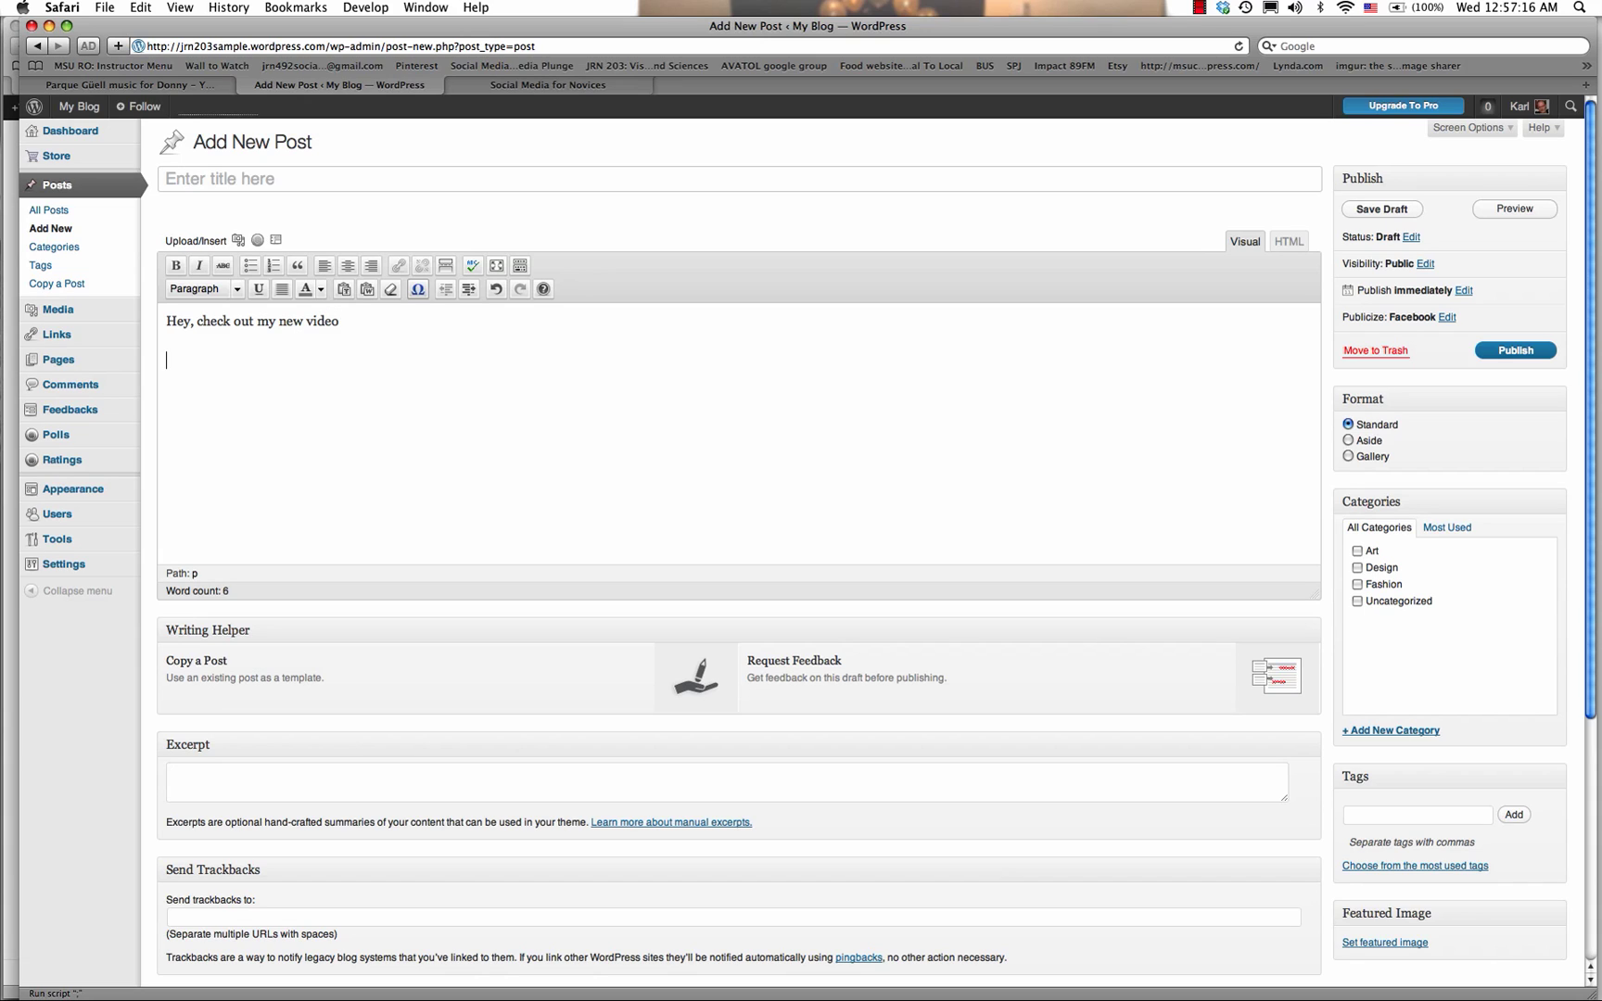
type("<iframe width=\"480\" height=\"360\" src=\"http://www.youtube.com/embed/0nXxPPUeS9g?rel=0\" frameborder=\"0\" allowfullscreen></iframe>")
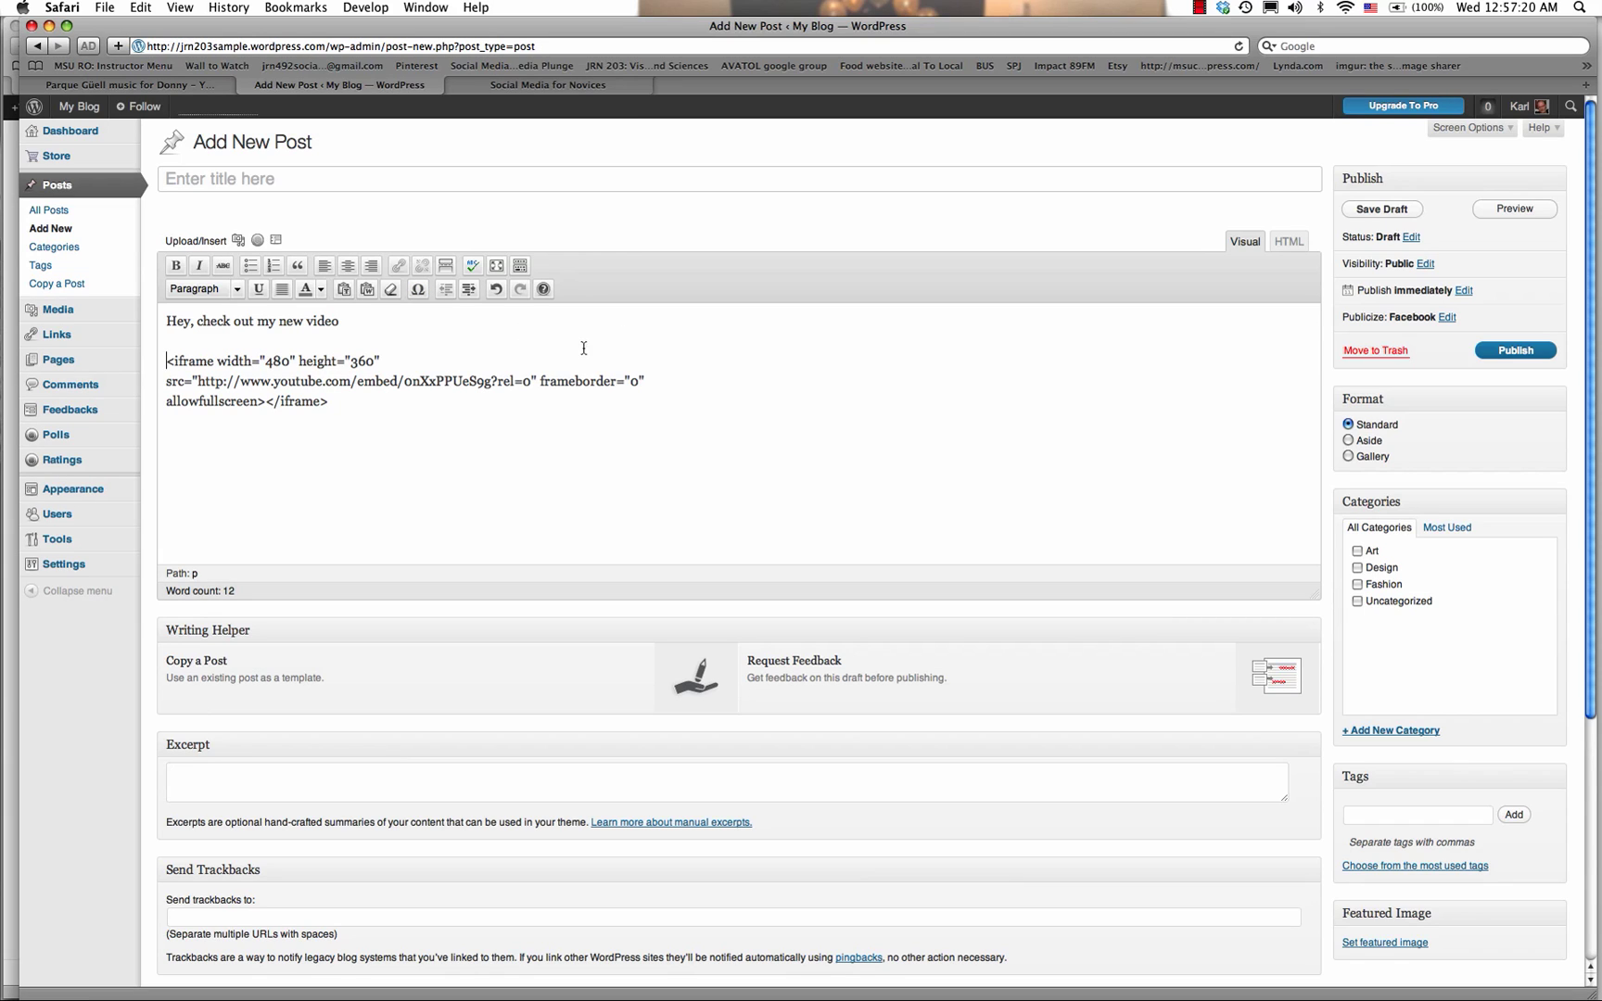
left_click(1515, 208)
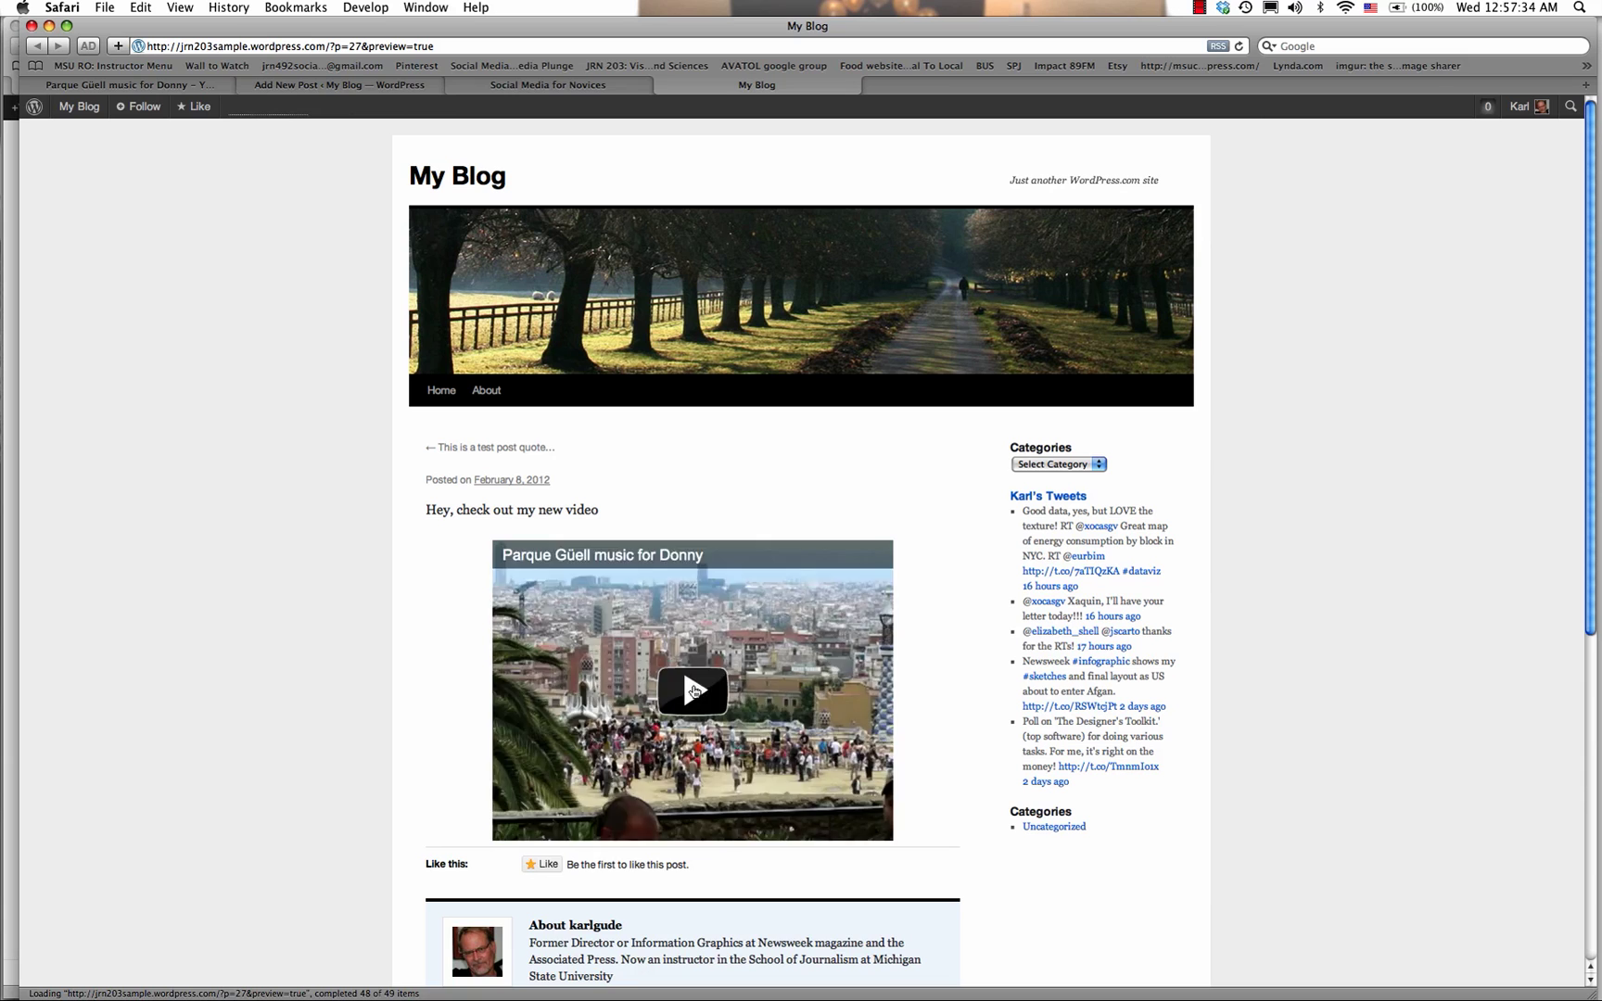
Play and pause the embedded video in the preview, then return to YouTube.
left_click(695, 691)
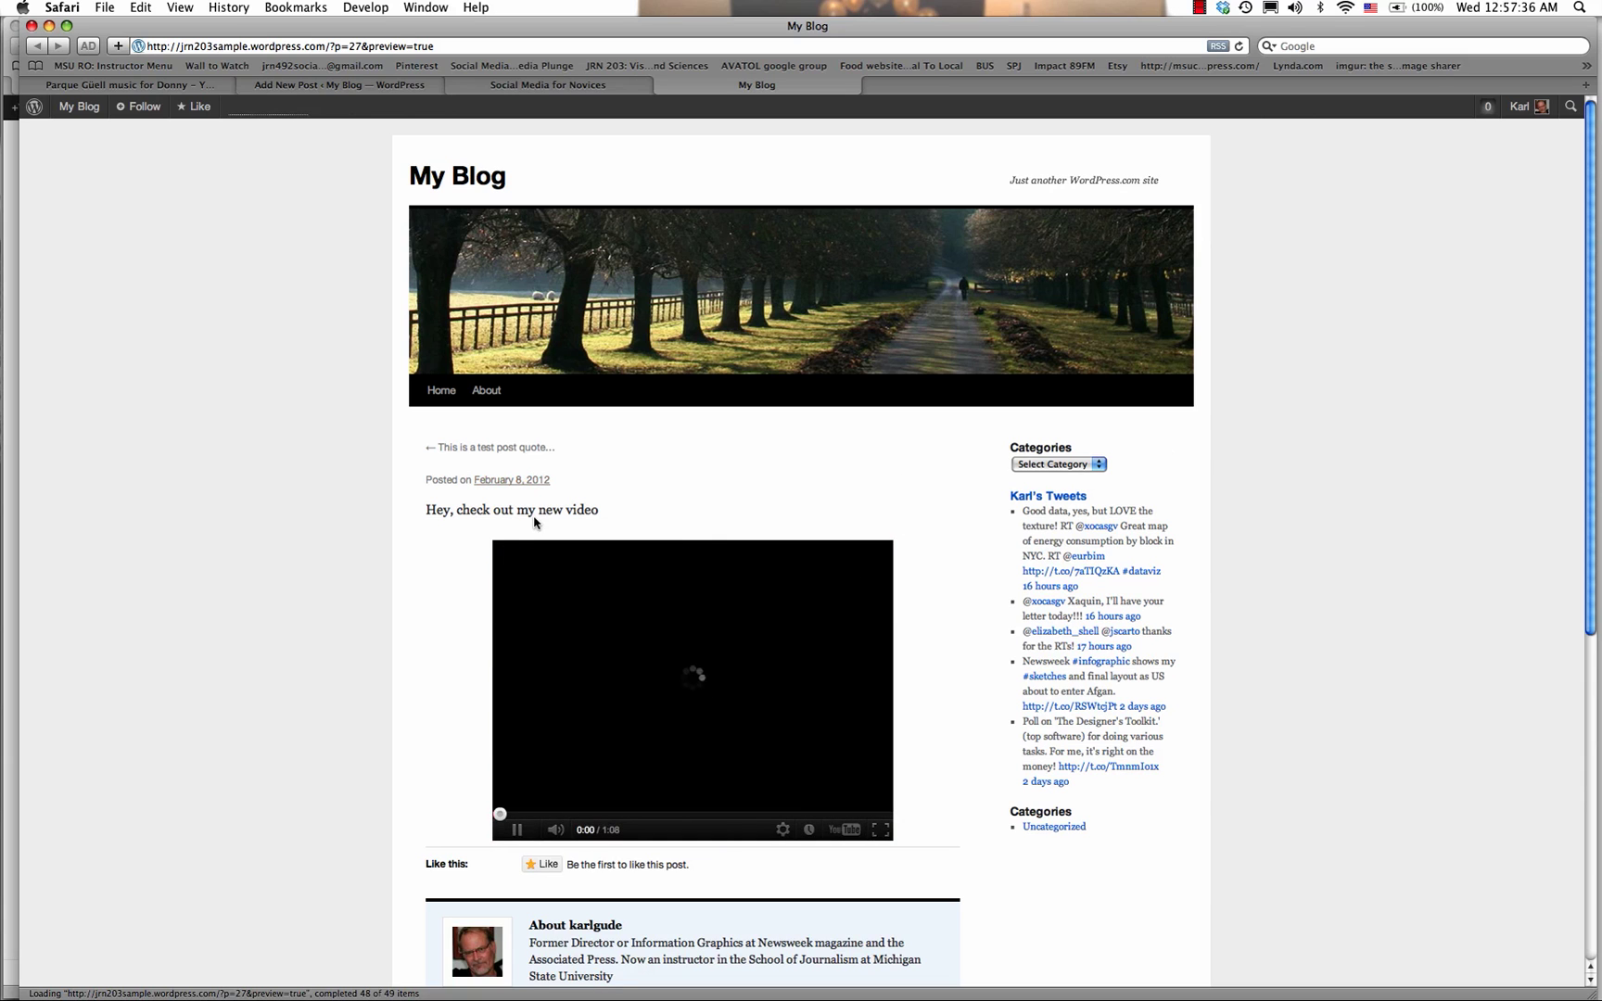
left_click(518, 831)
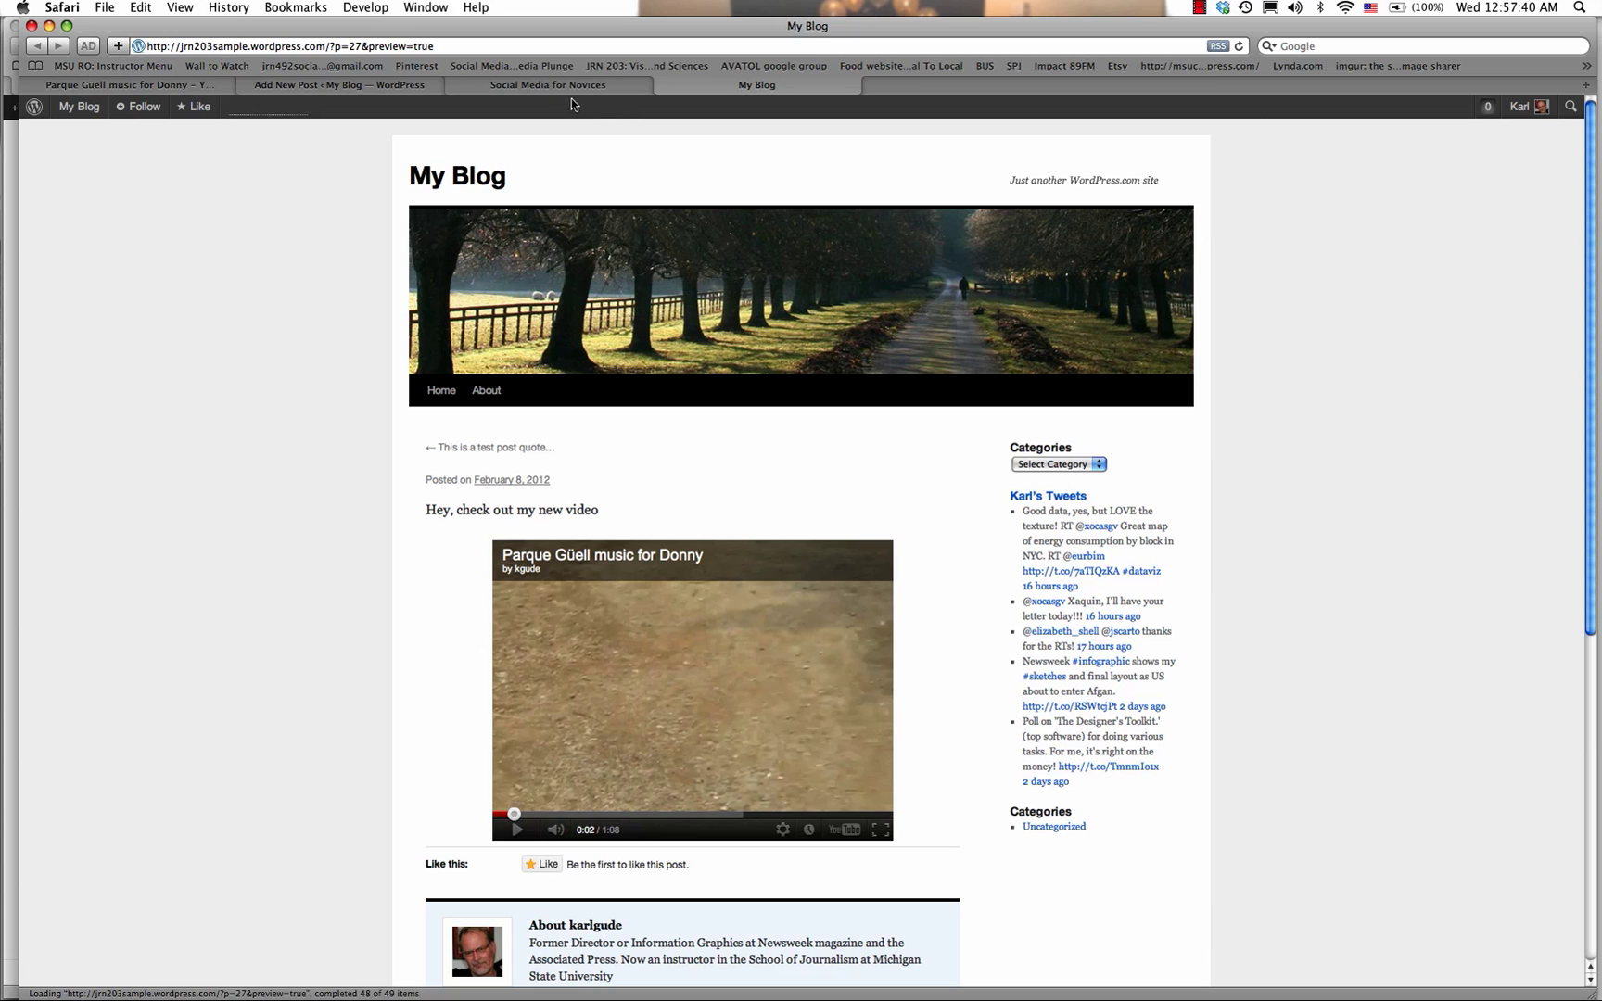
mouse_move(337, 85)
left_click(160, 85)
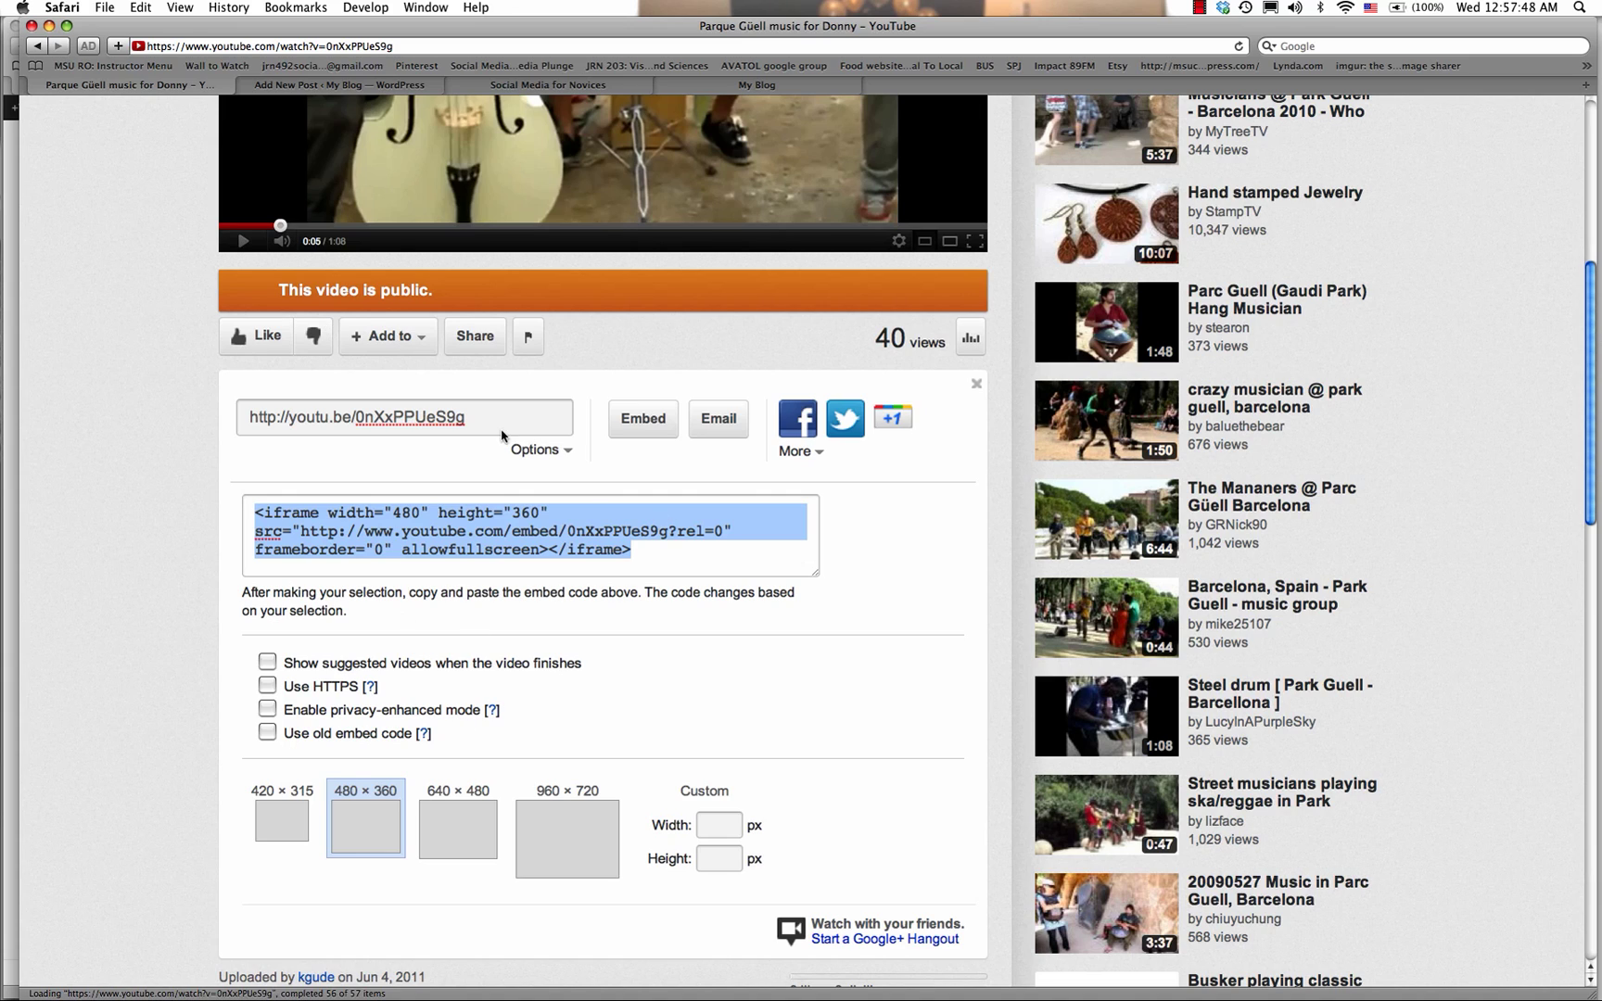
left_click_drag(501, 422, 232, 410)
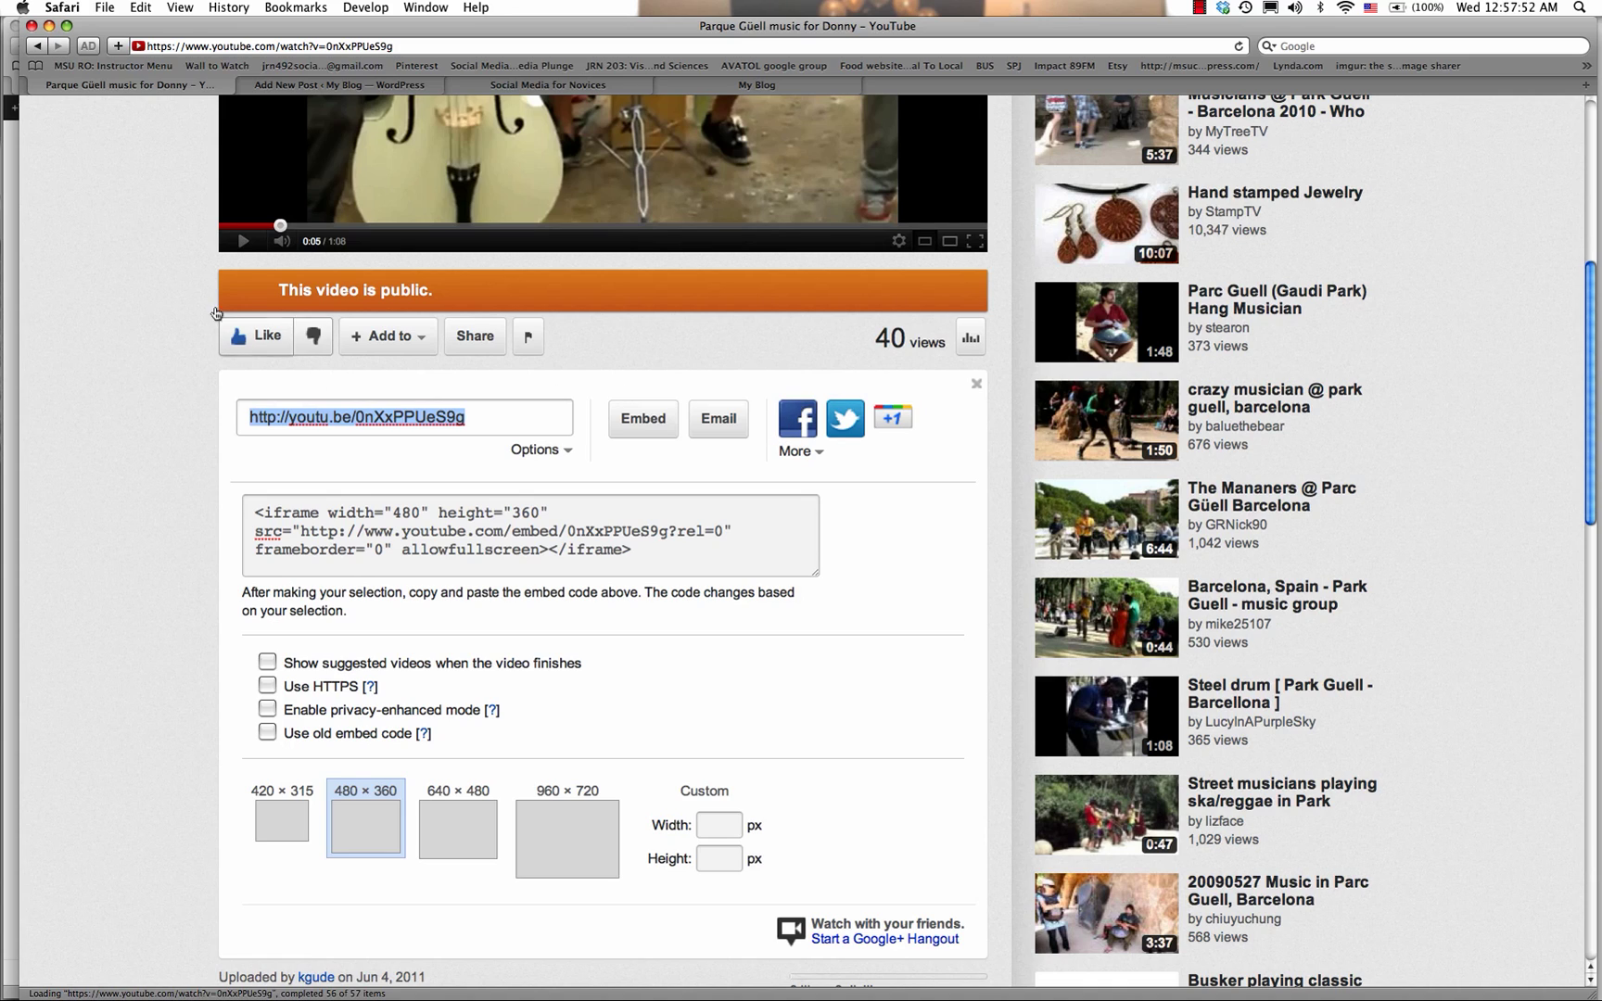
left_click(223, 303)
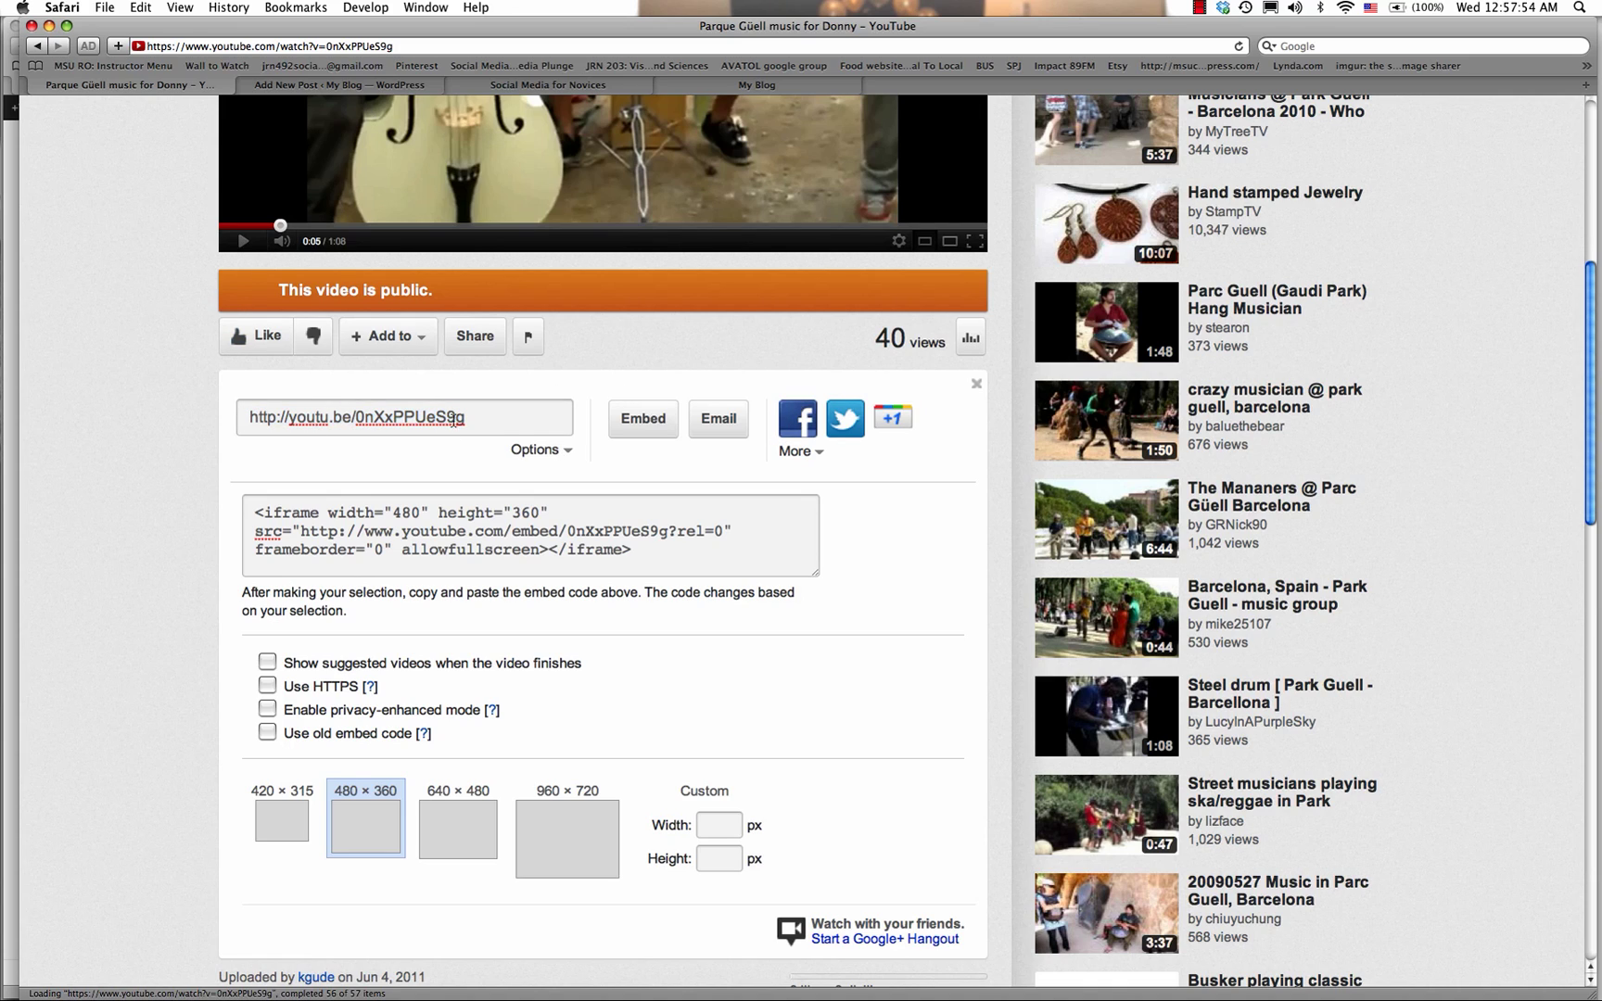
left_click(494, 418)
left_click(566, 453)
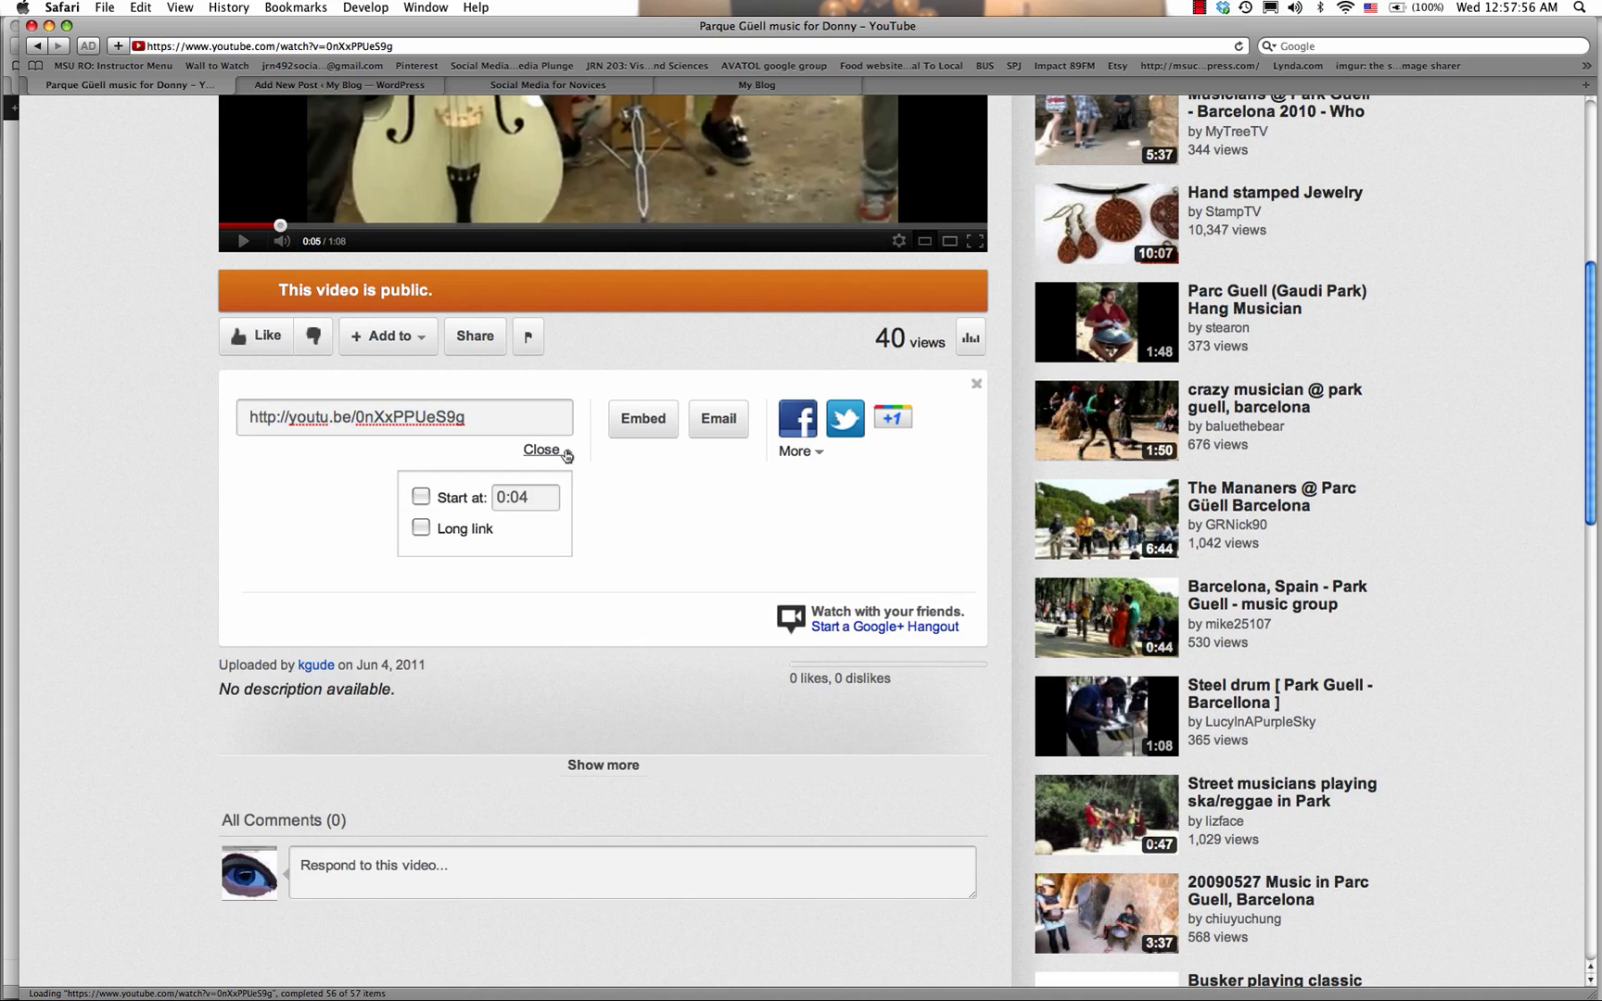
left_click(565, 454)
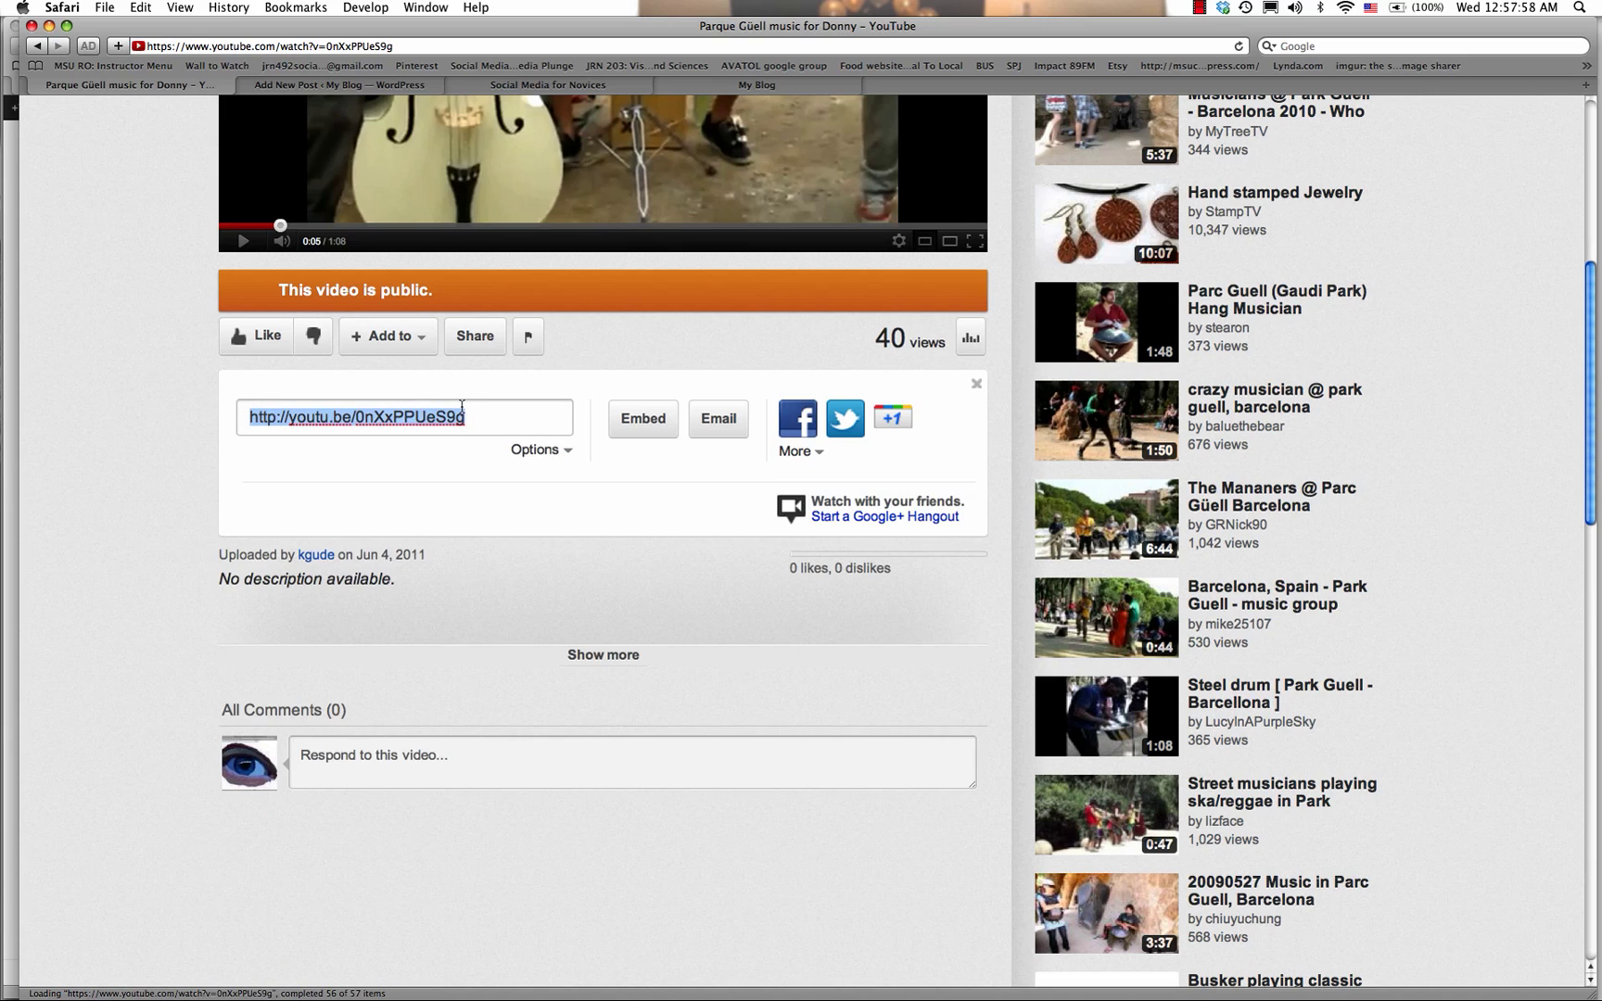
Reload the Social Media for Novices Facebook page and play its earlier Parque Güell video post.
left_click(505, 84)
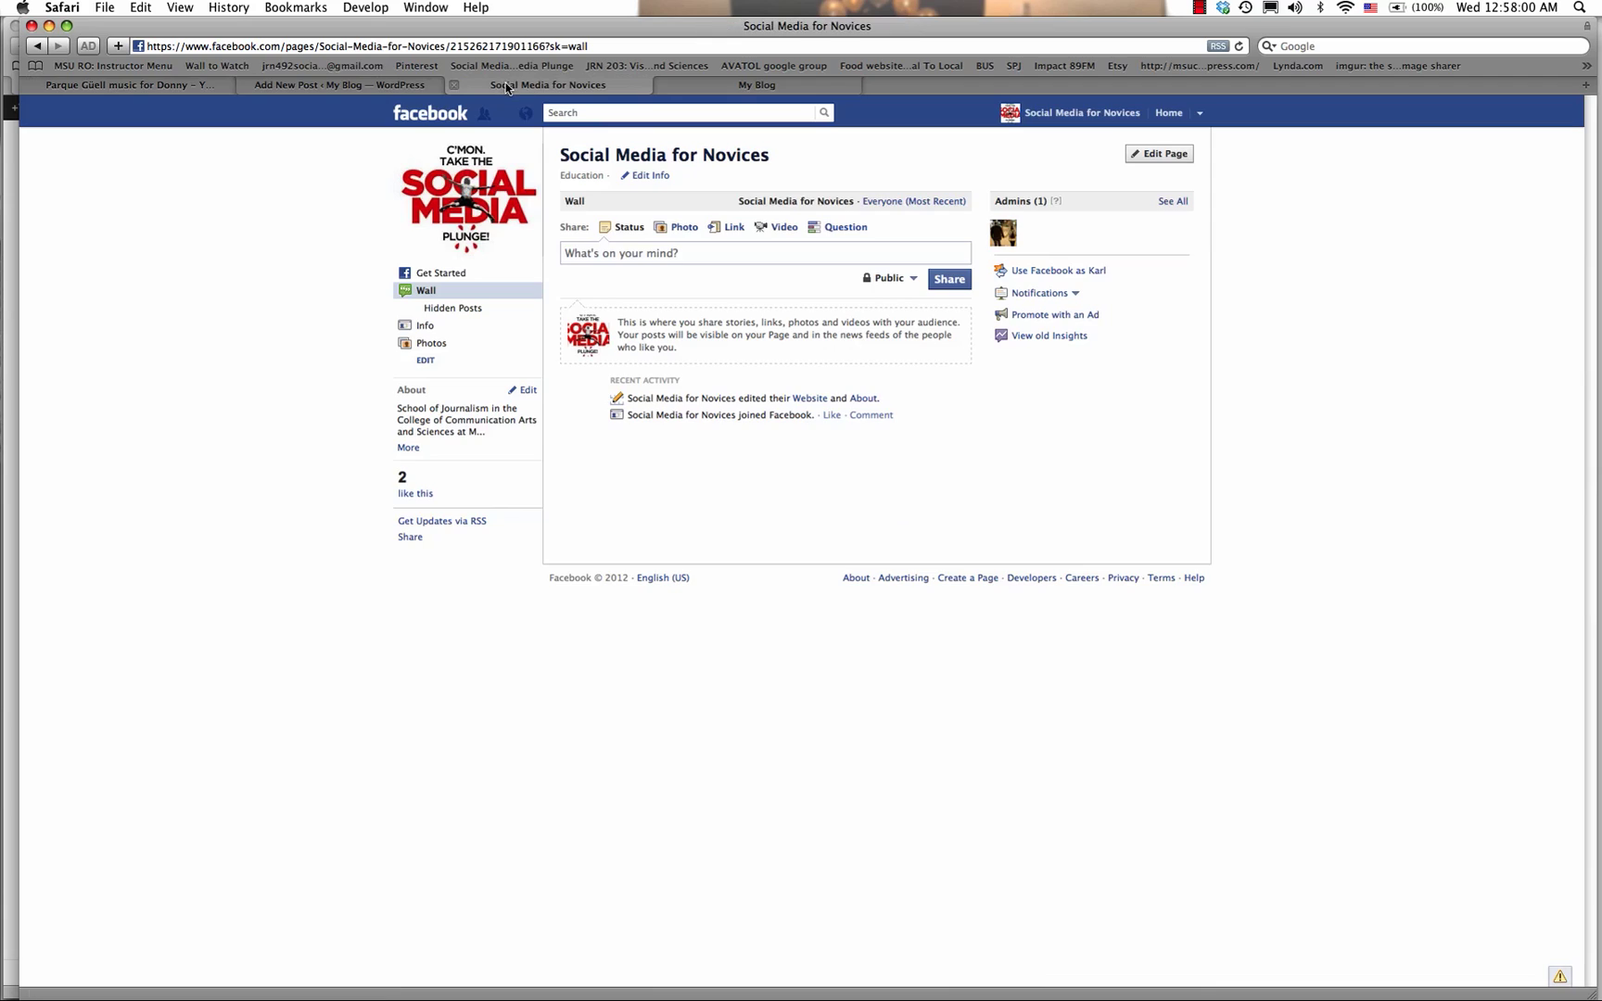
left_click(591, 253)
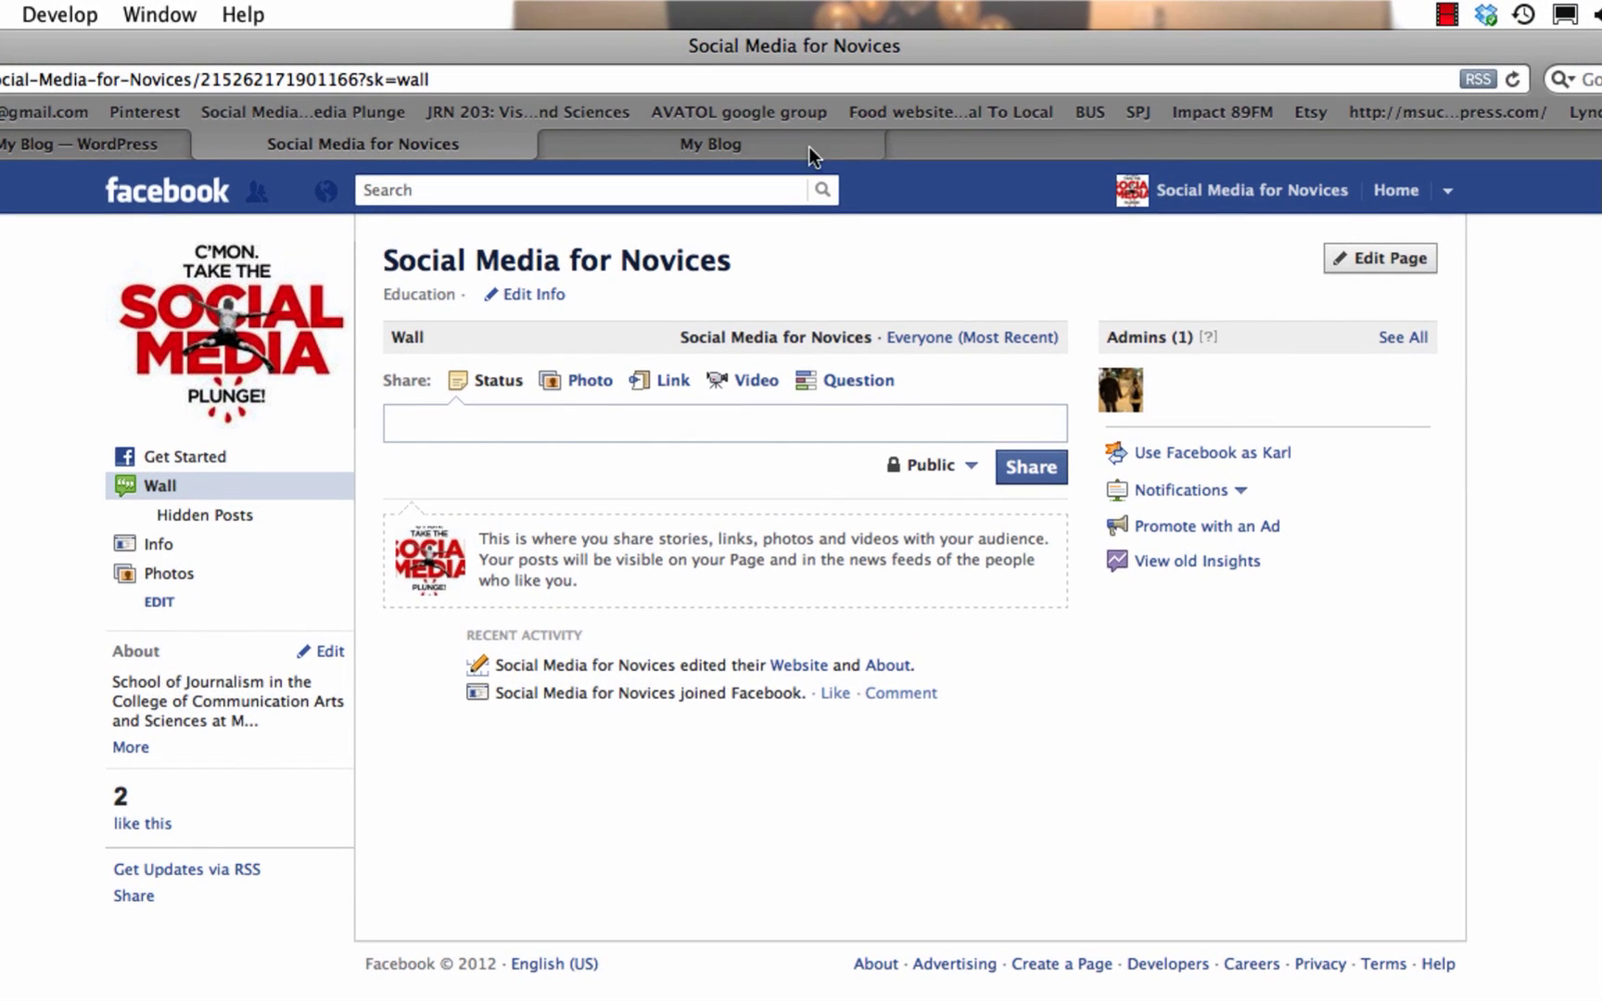
left_click(1513, 80)
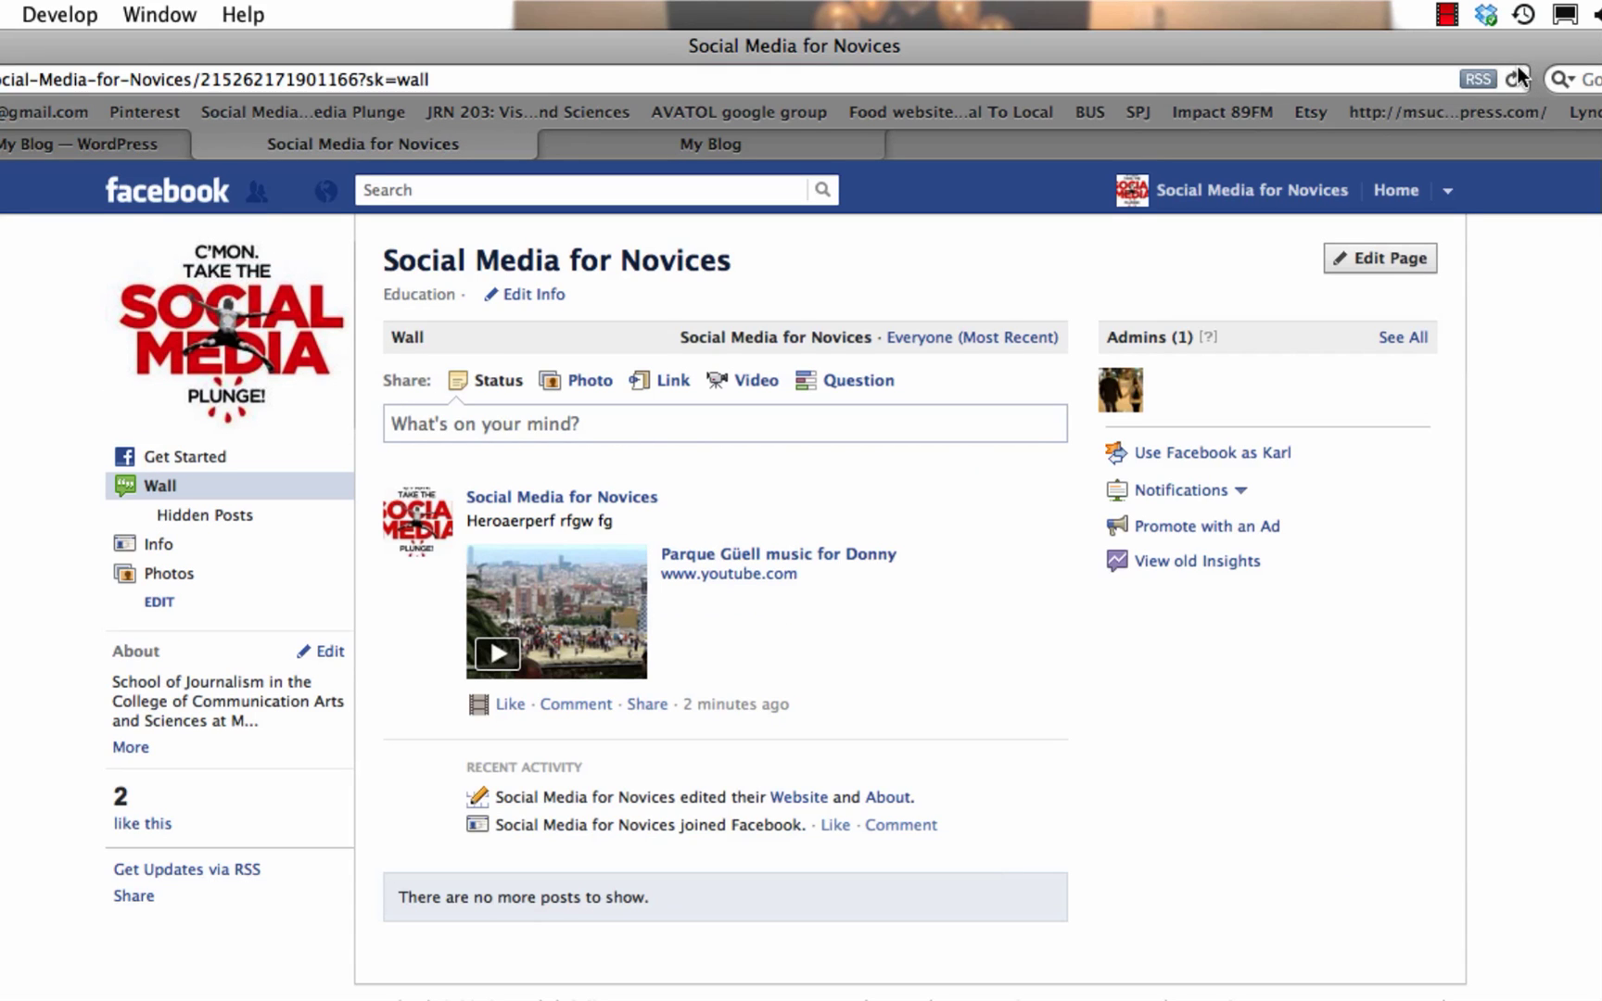
mouse_move(580, 650)
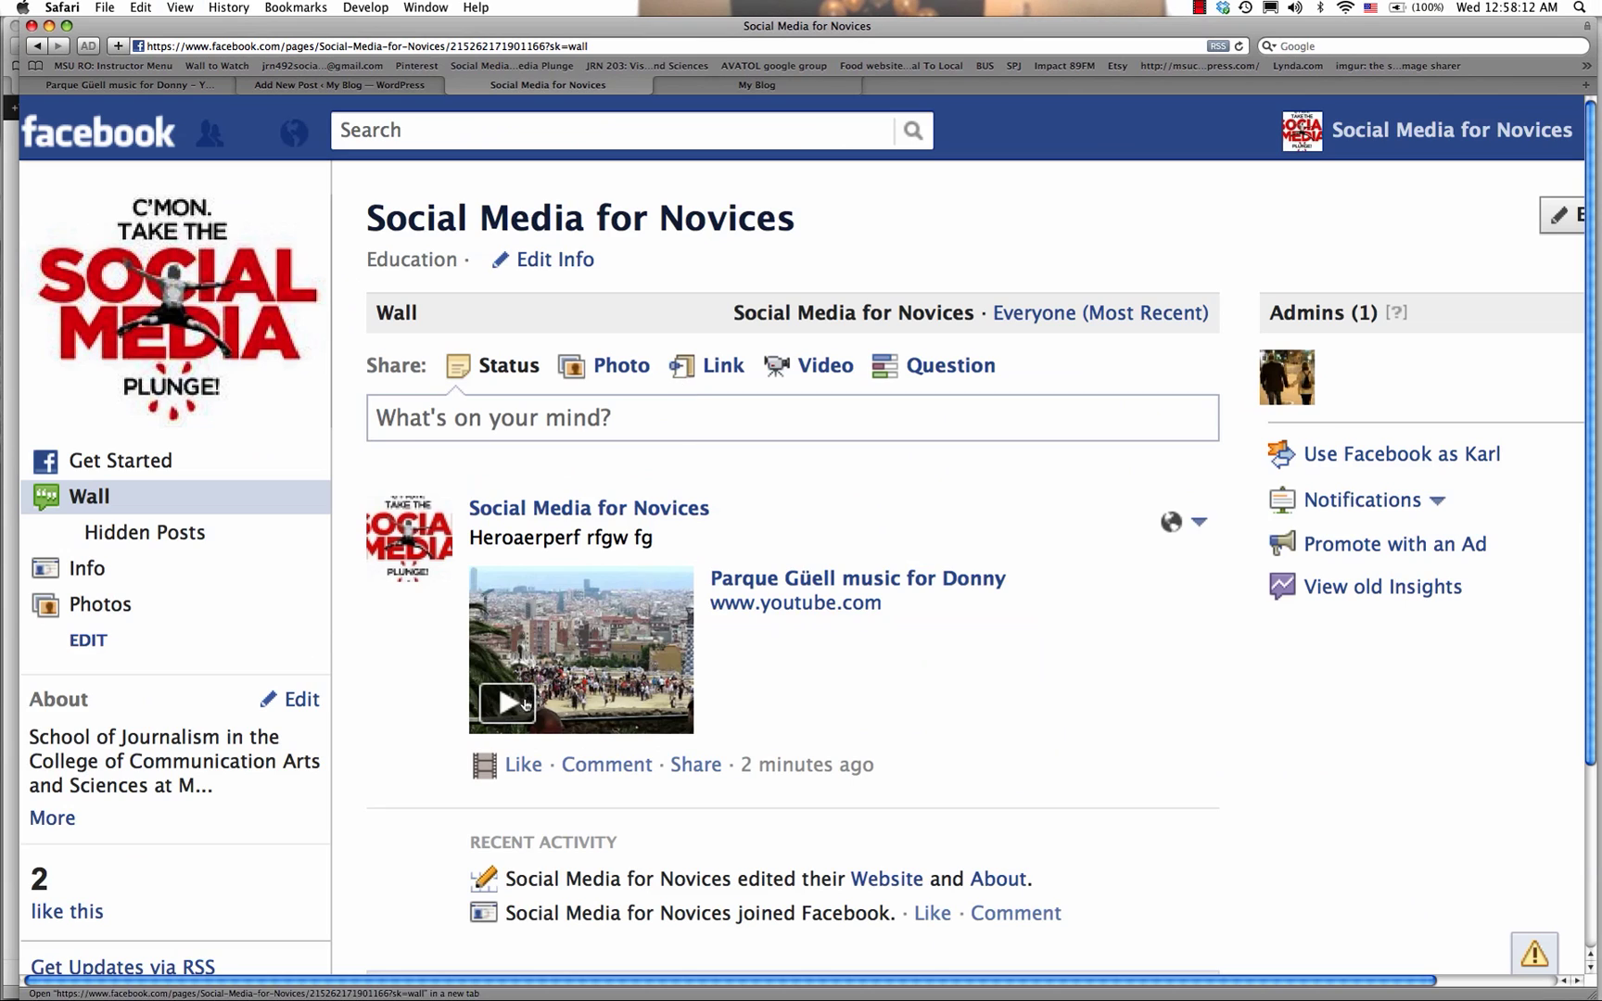
left_click(525, 703)
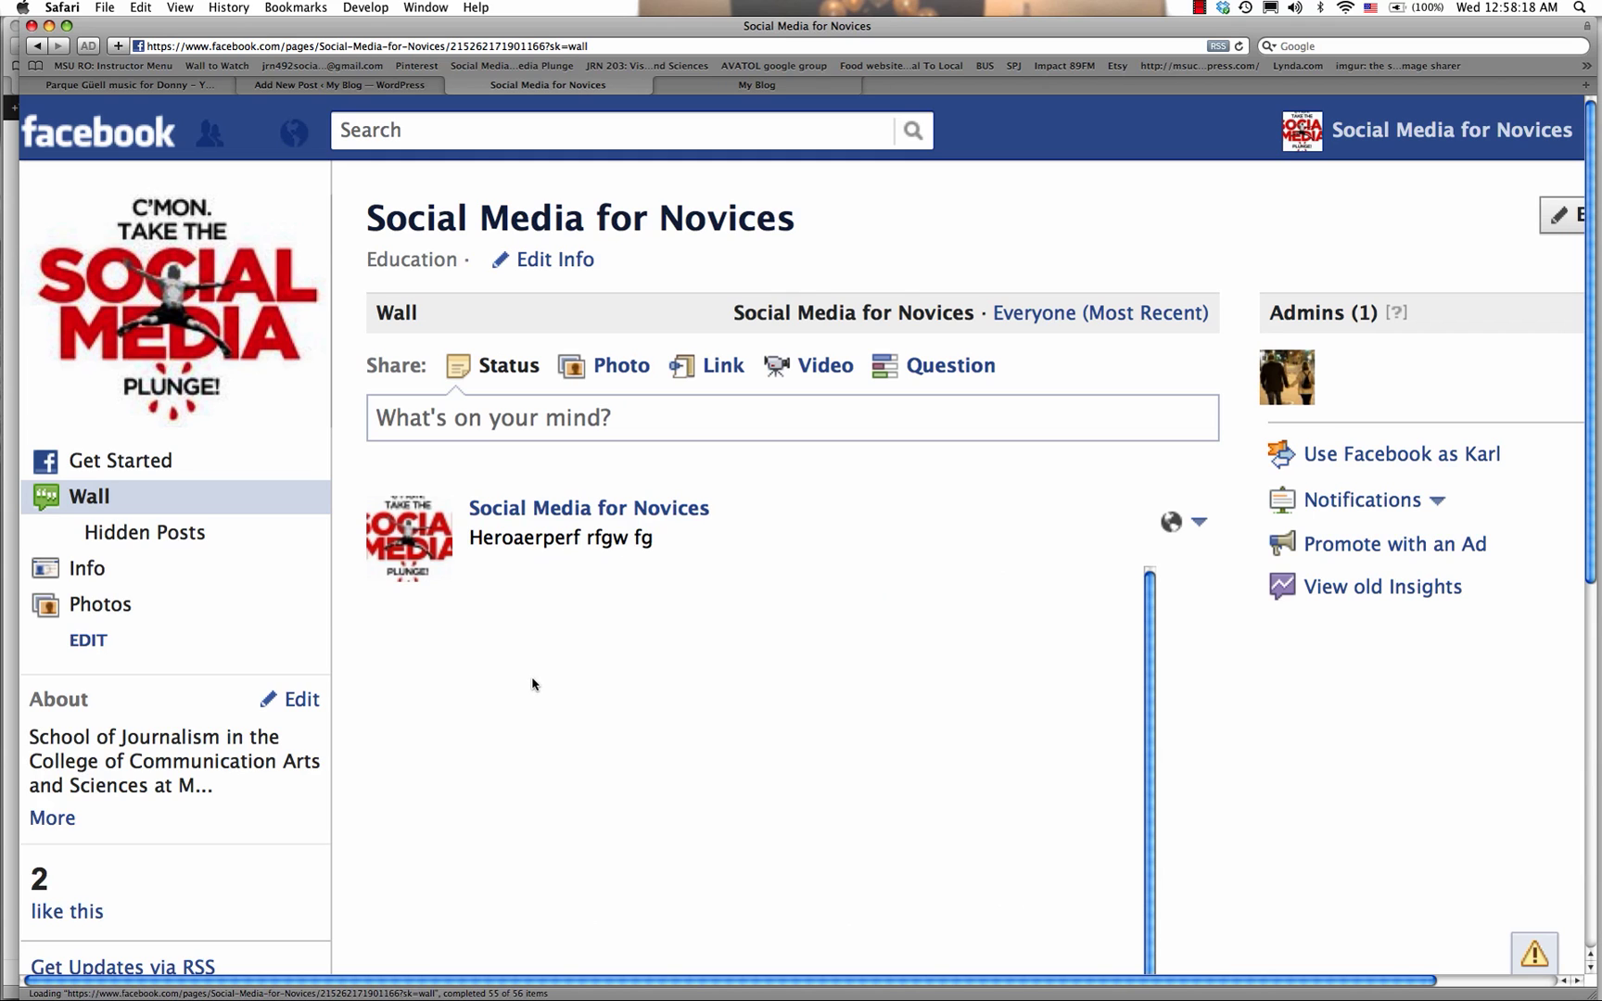
key("super+minus")
key("super+minus")
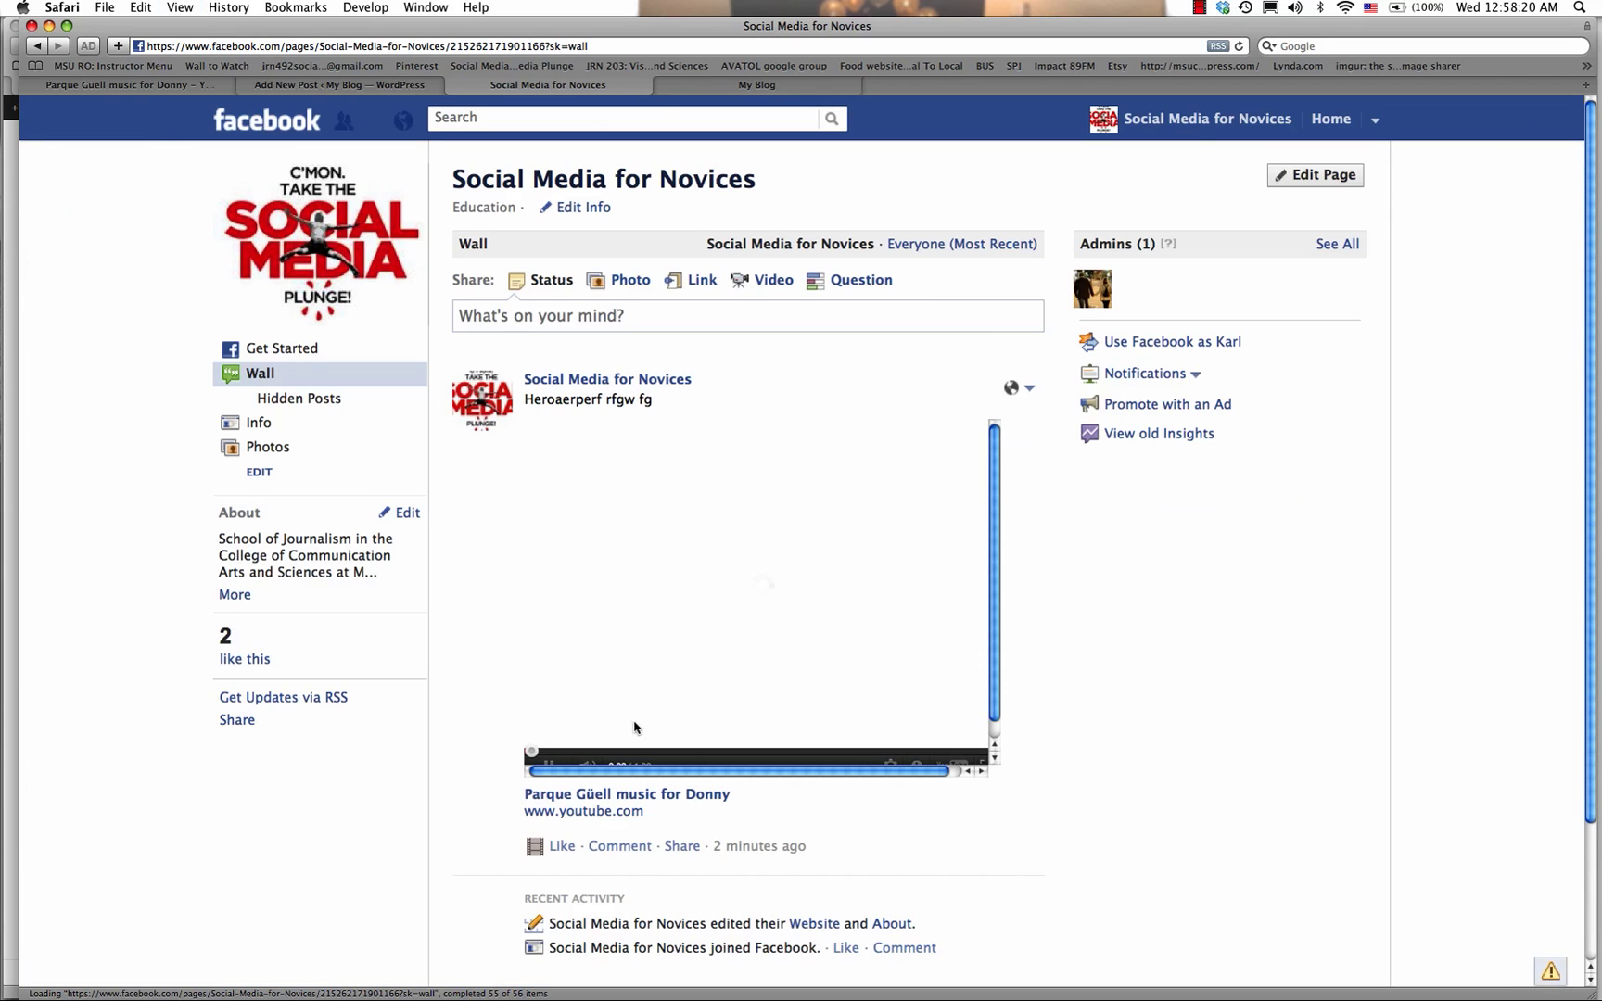
left_click(902, 319)
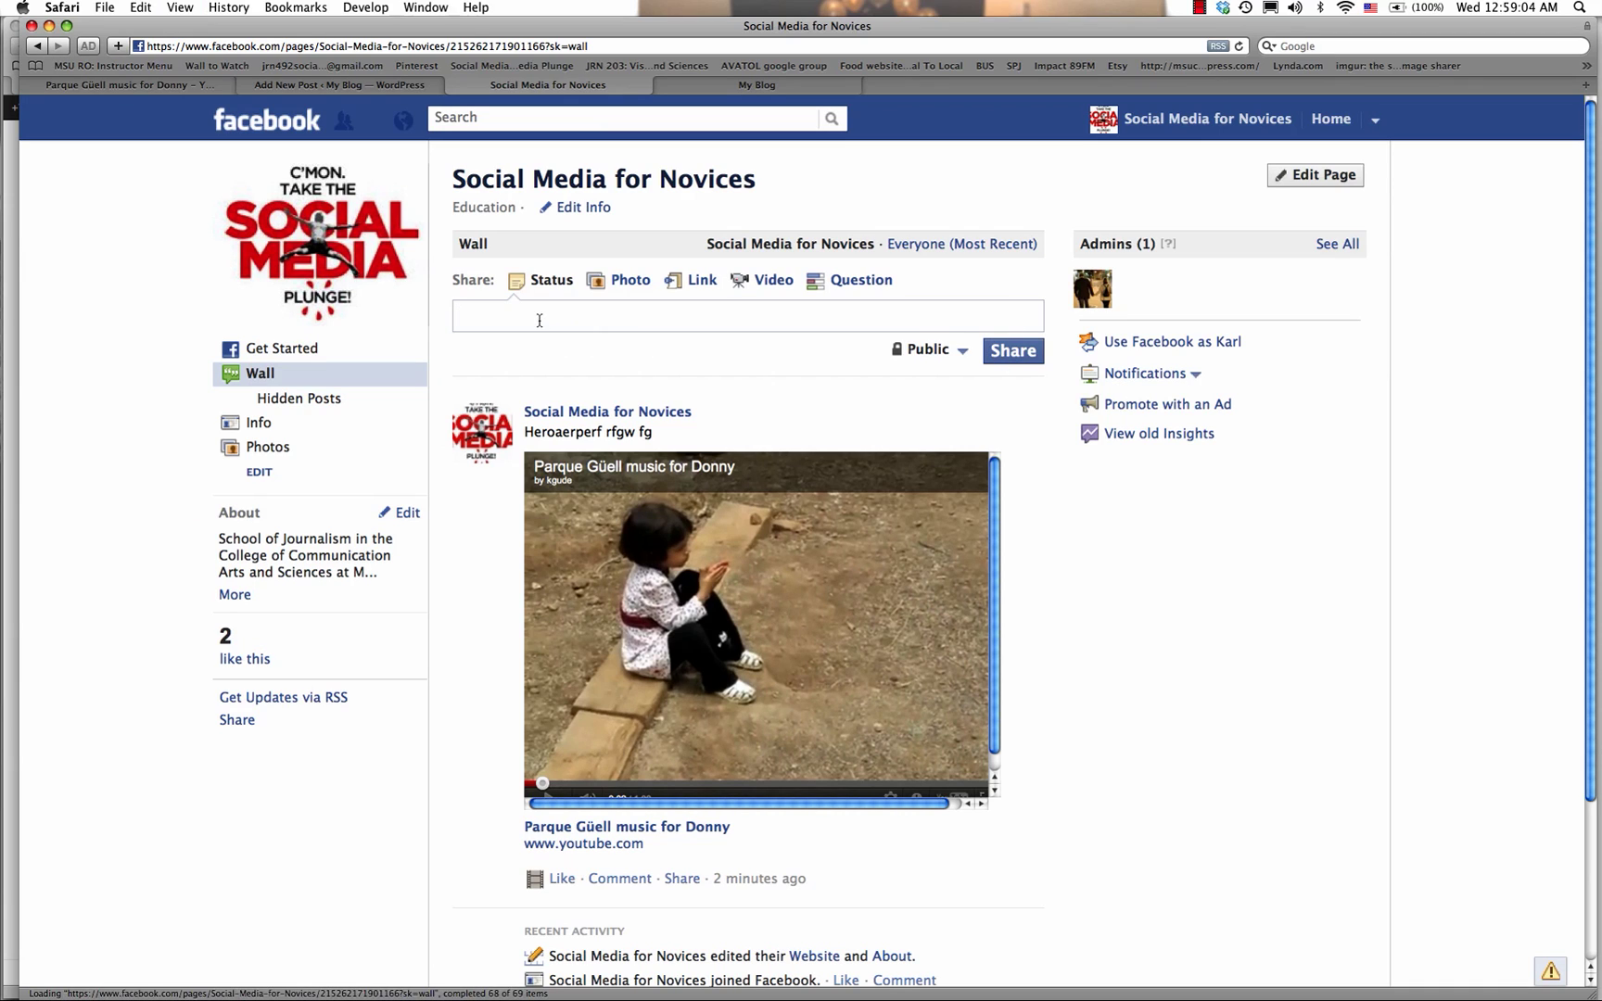
left_click(701, 282)
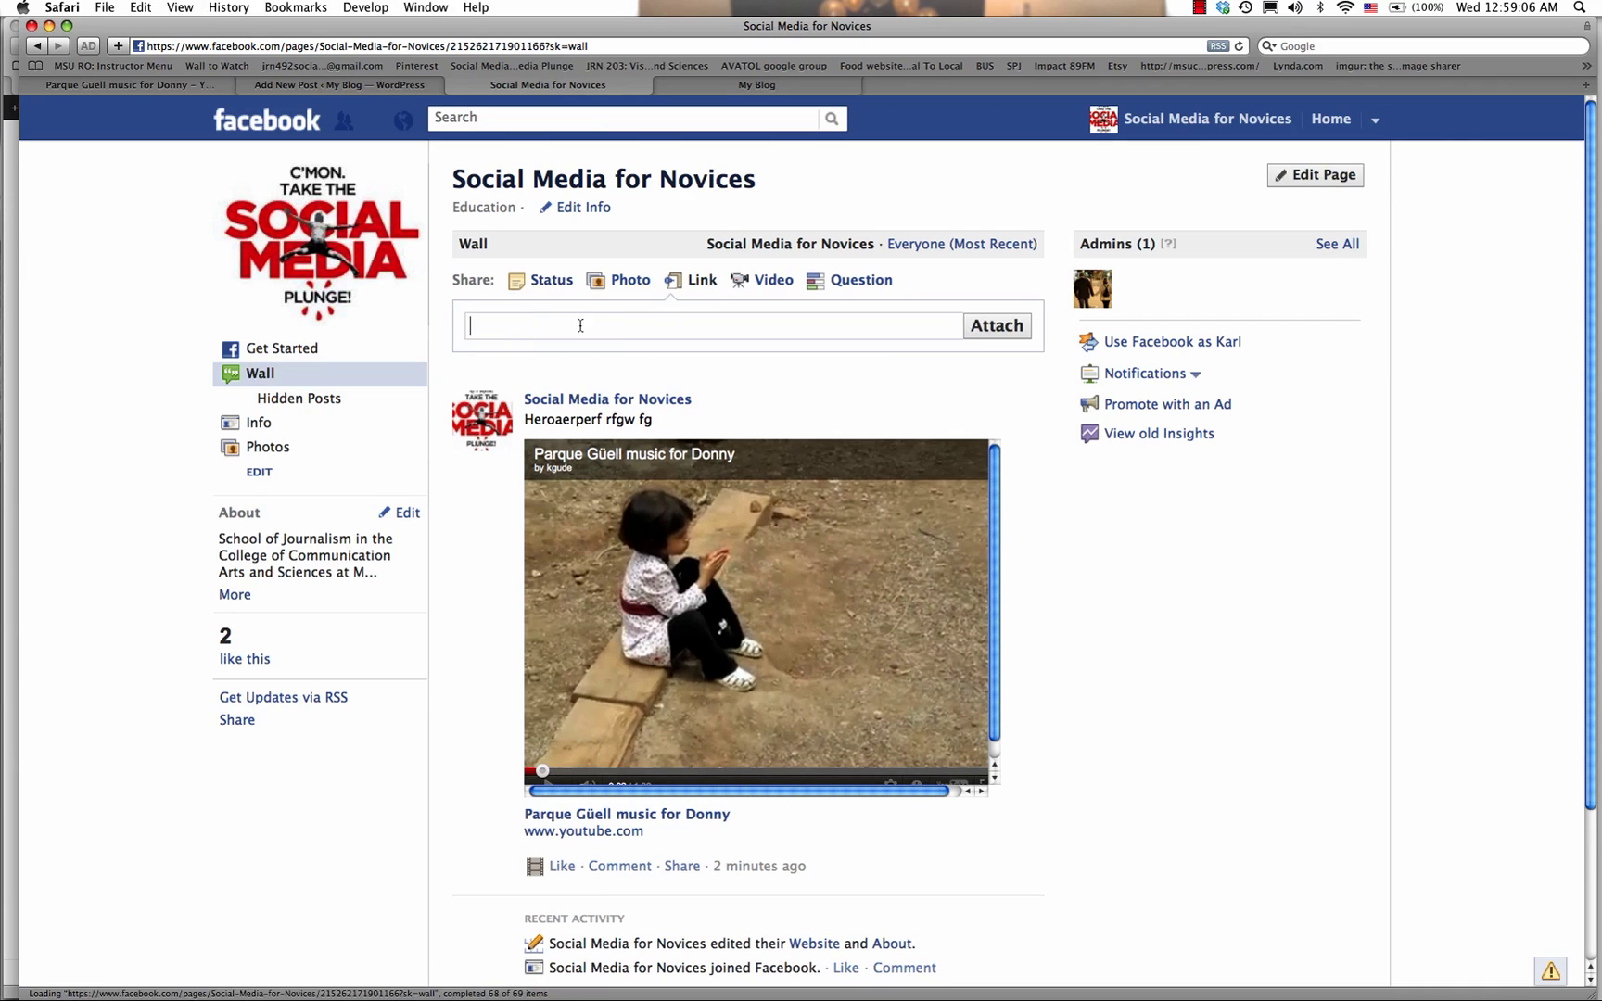
type("http://youtu.be/0nXxPPUeS9g")
left_click(984, 329)
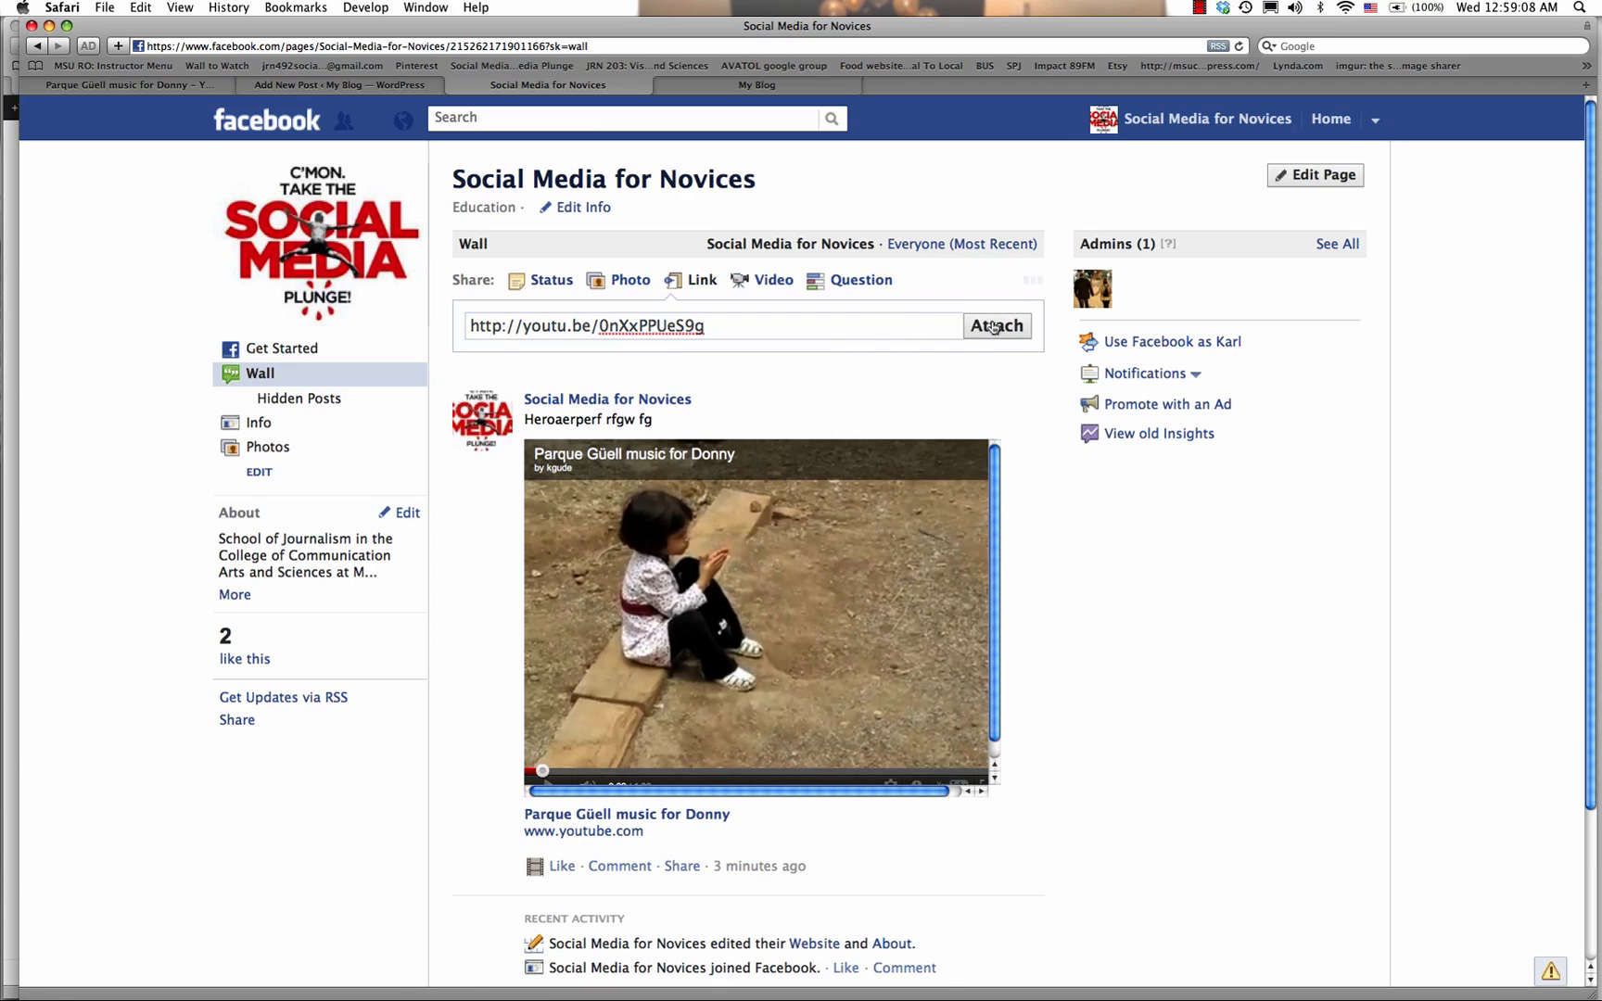
left_click(589, 481)
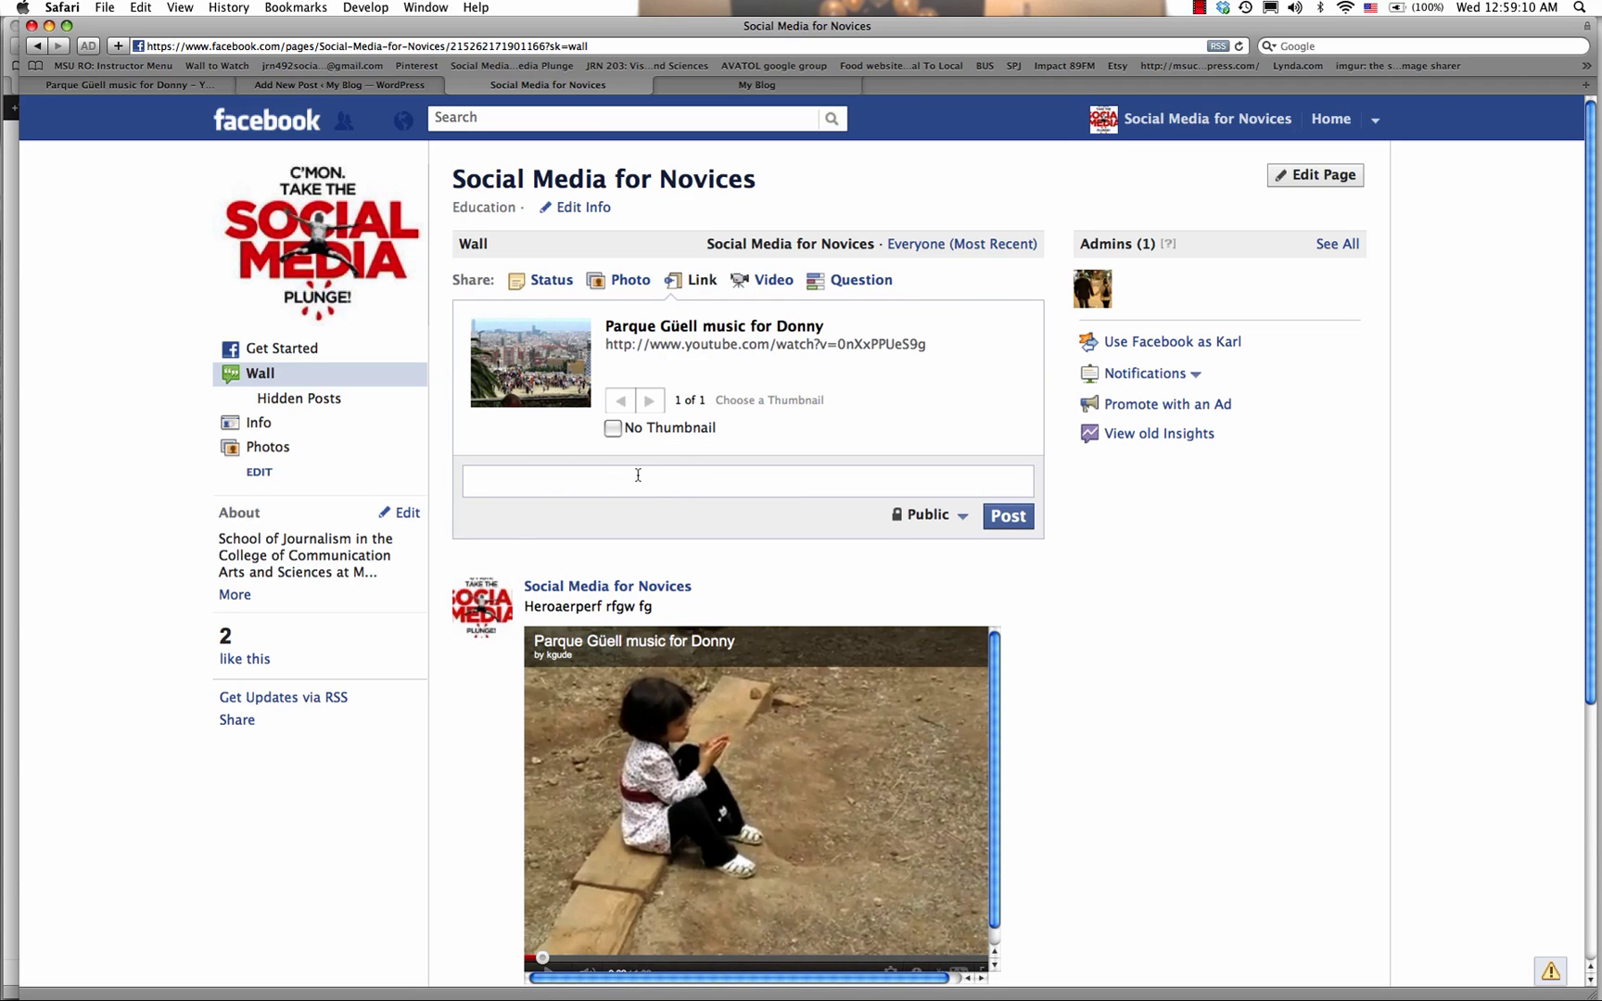
type("Hey ")
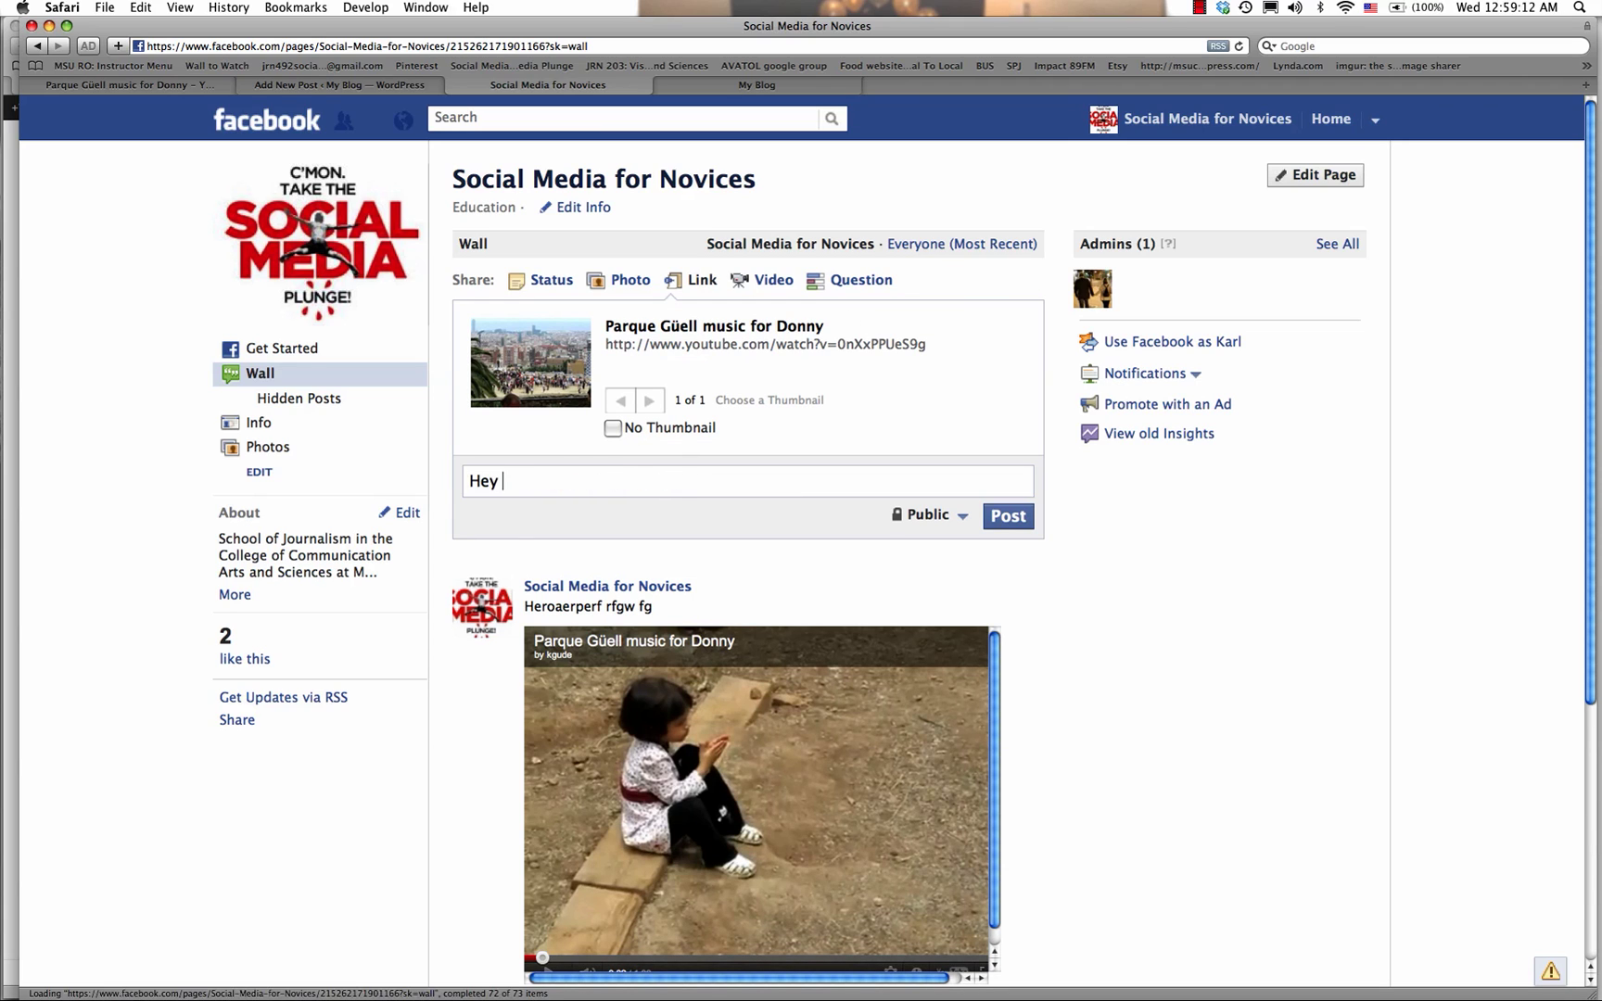
type("cjsdfpfw fwf wf wf wef w")
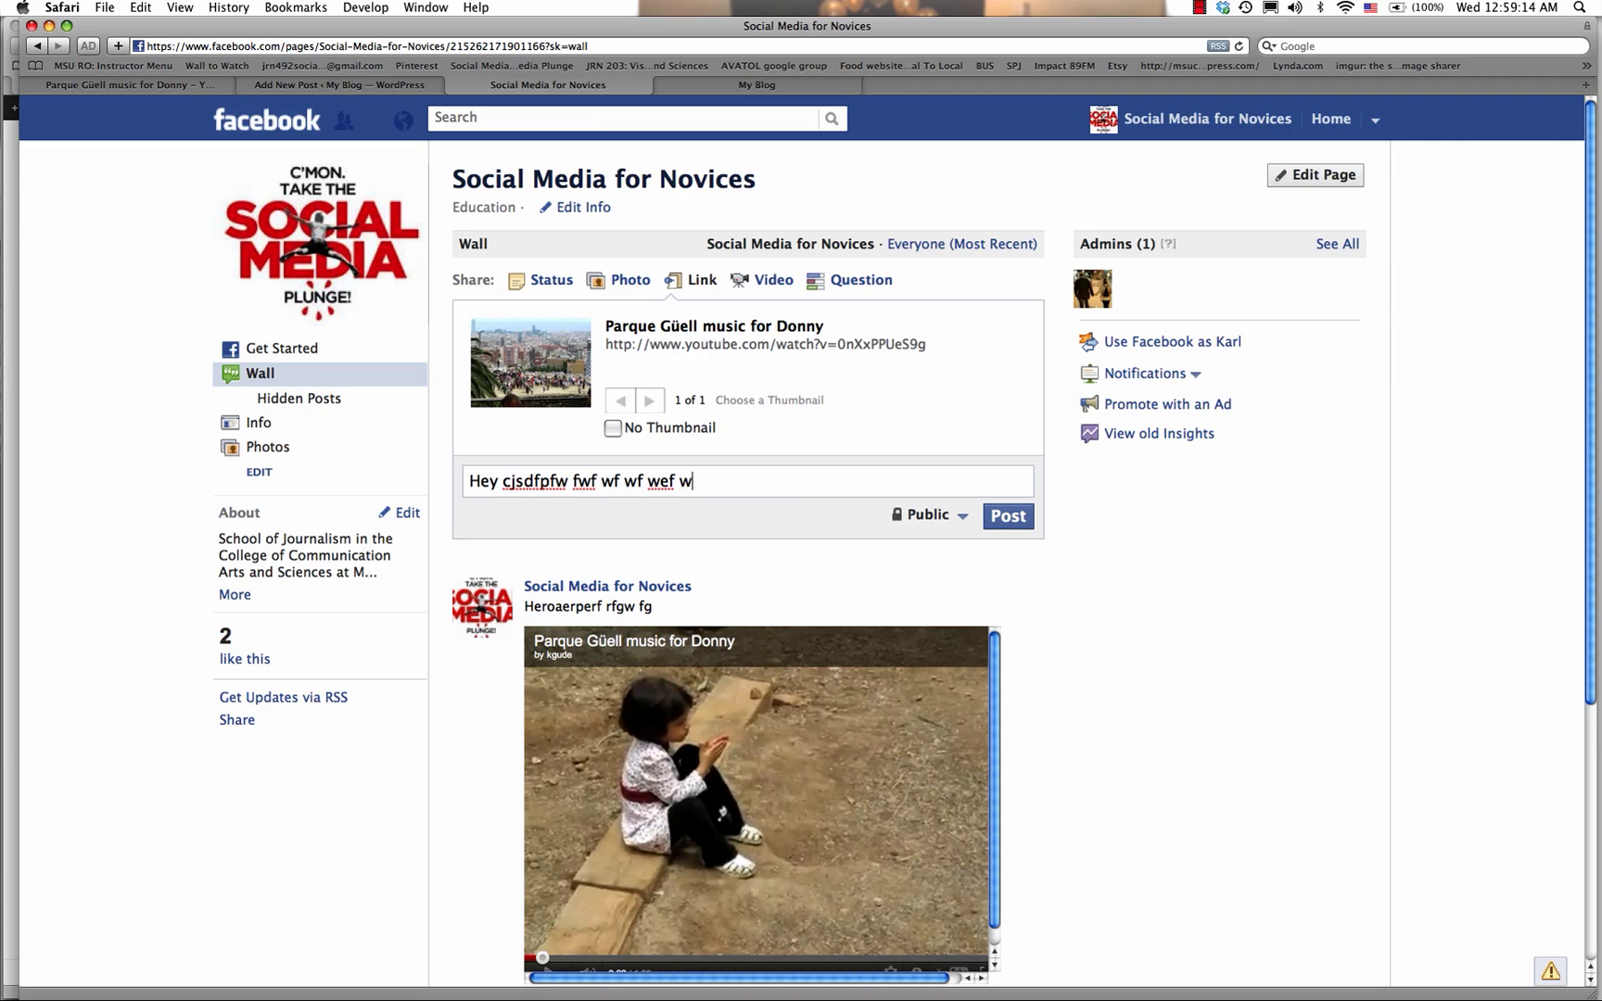
left_click(992, 520)
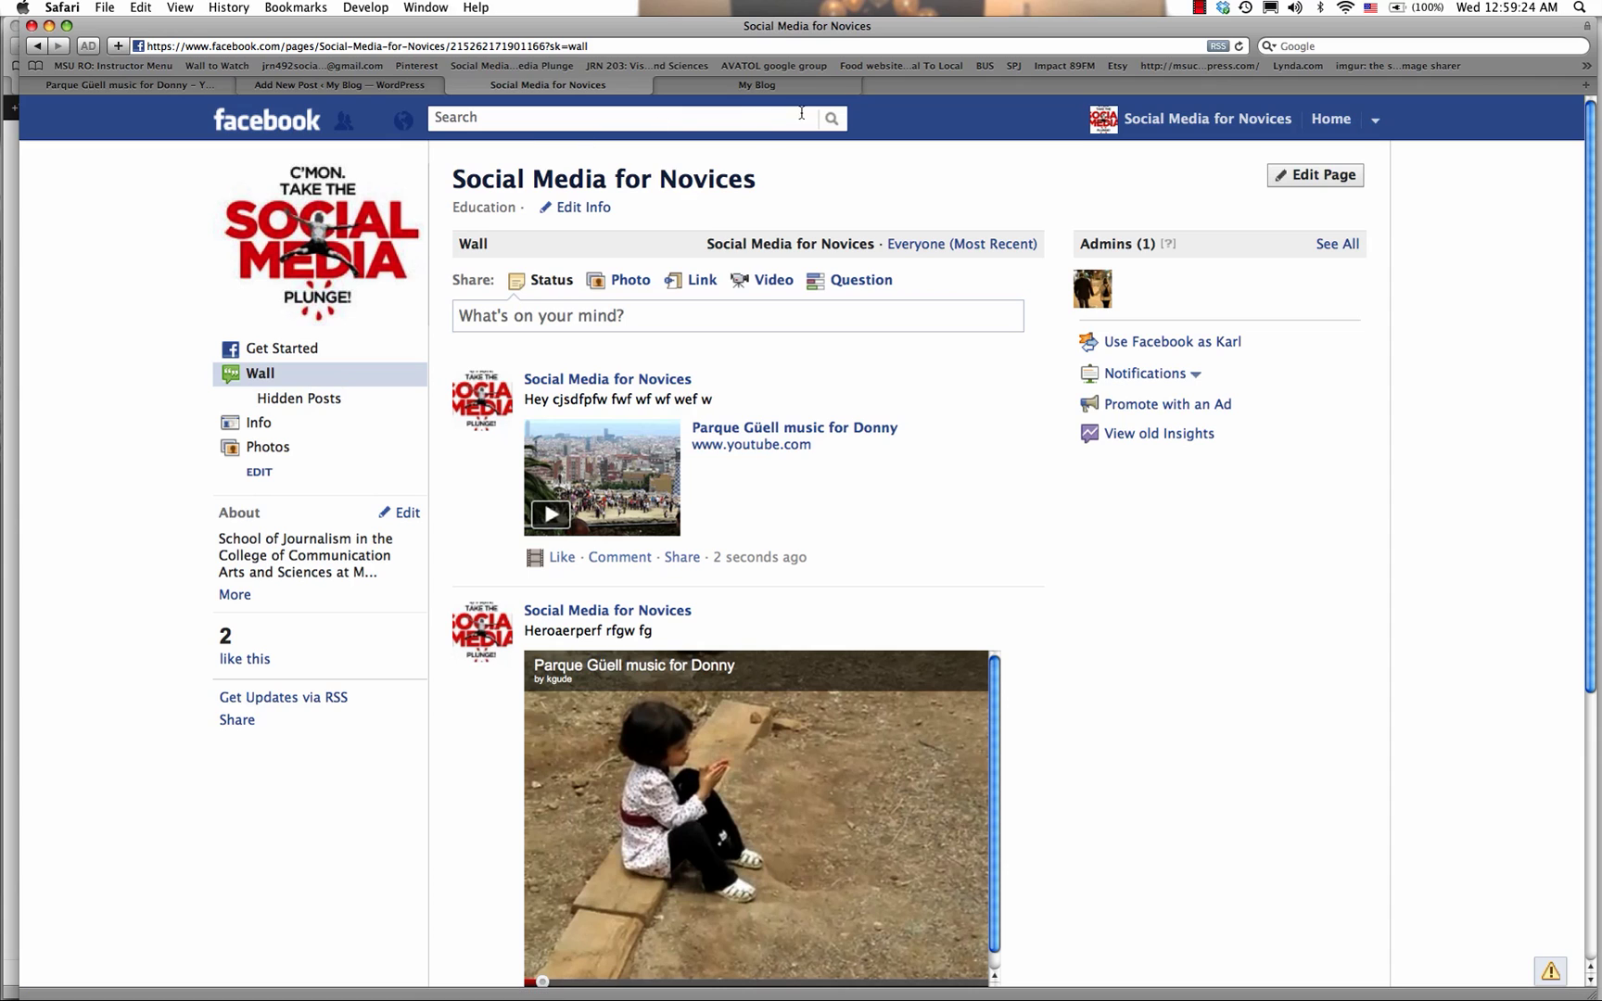
left_click(182, 85)
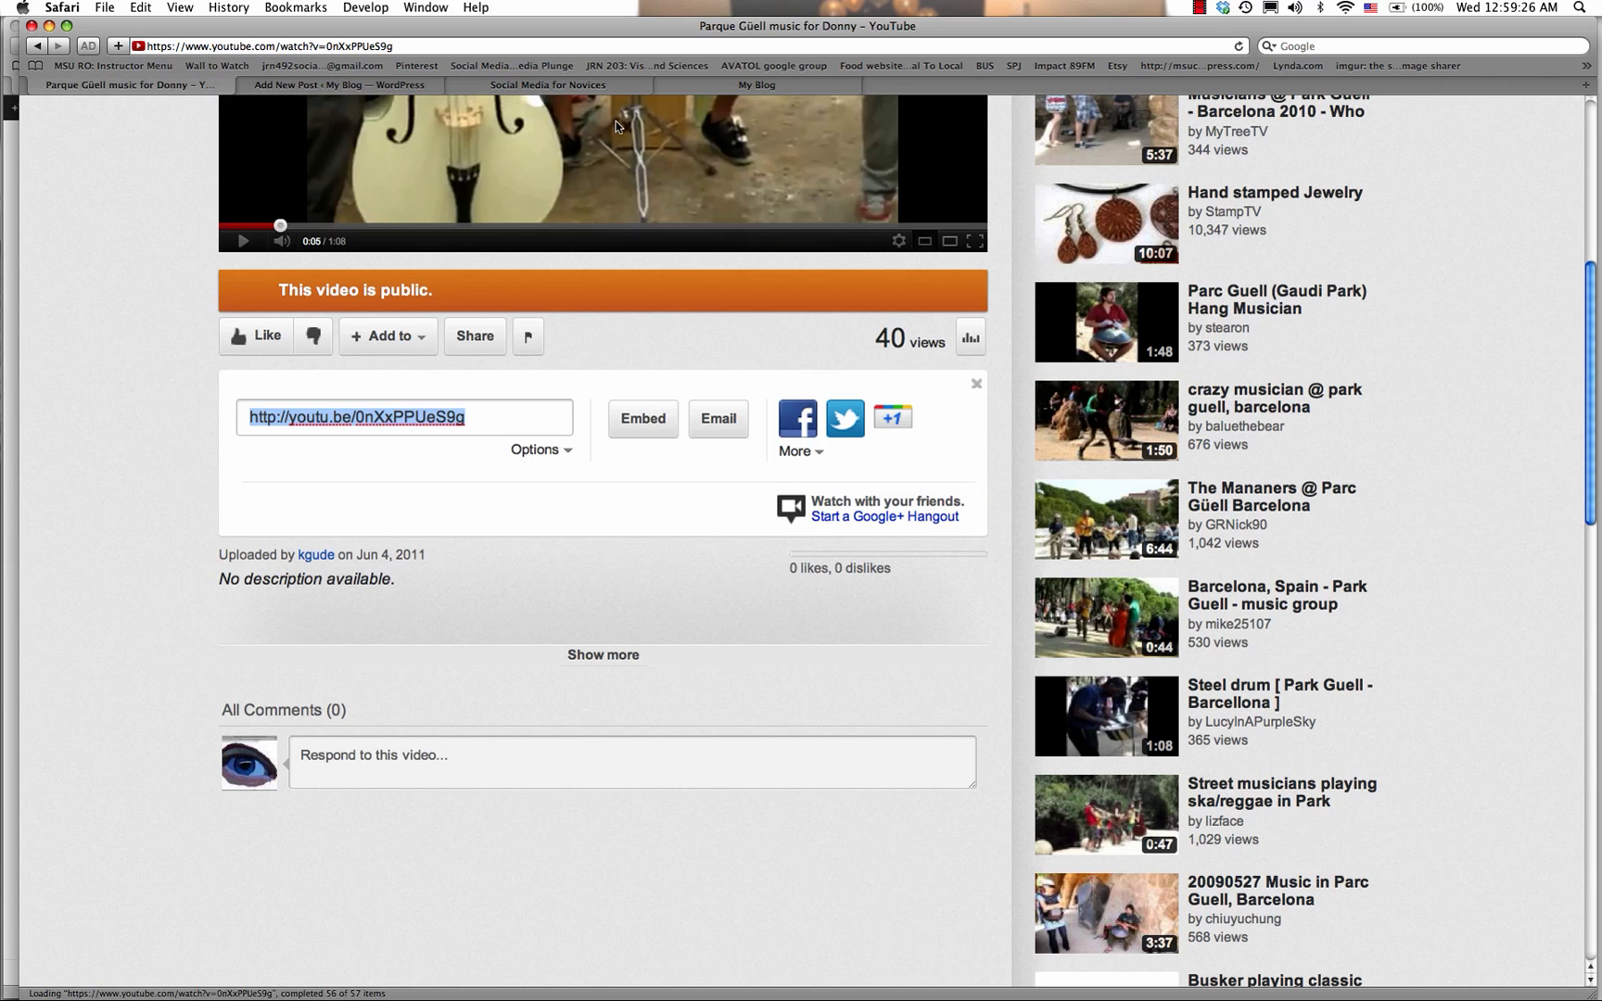